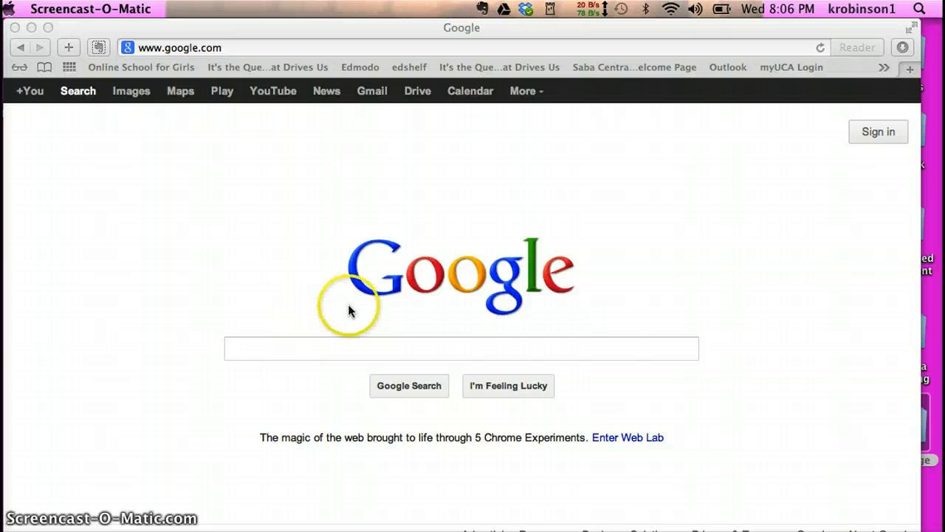
# - Sign in to the Google account from the Google home page
pyautogui.click(888, 131)
pyautogui.click(887, 131)
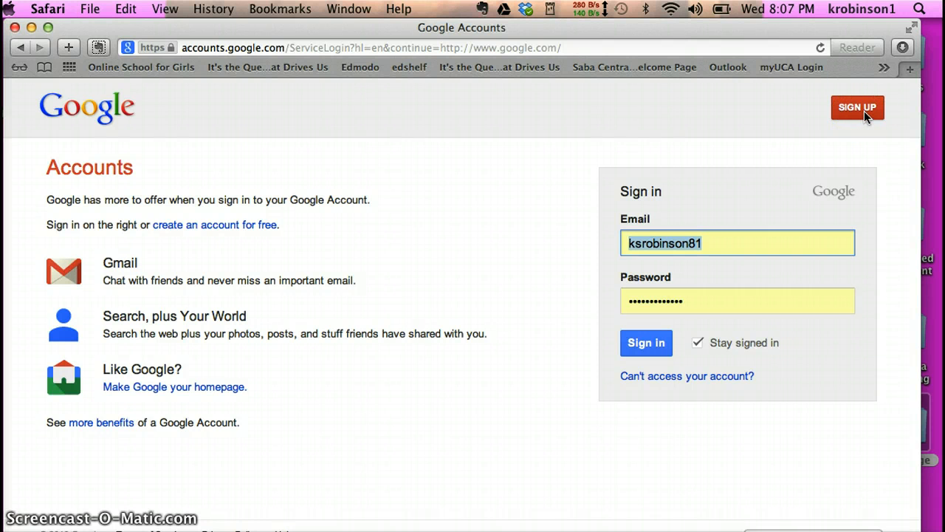
pyautogui.click(641, 342)
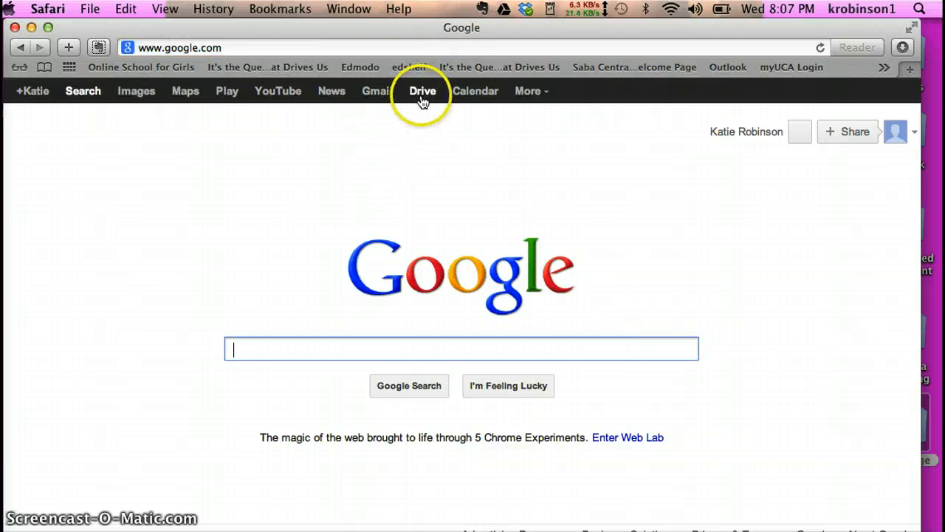
# - Create a new form in Google Drive using CREATE > Form
pyautogui.click(423, 98)
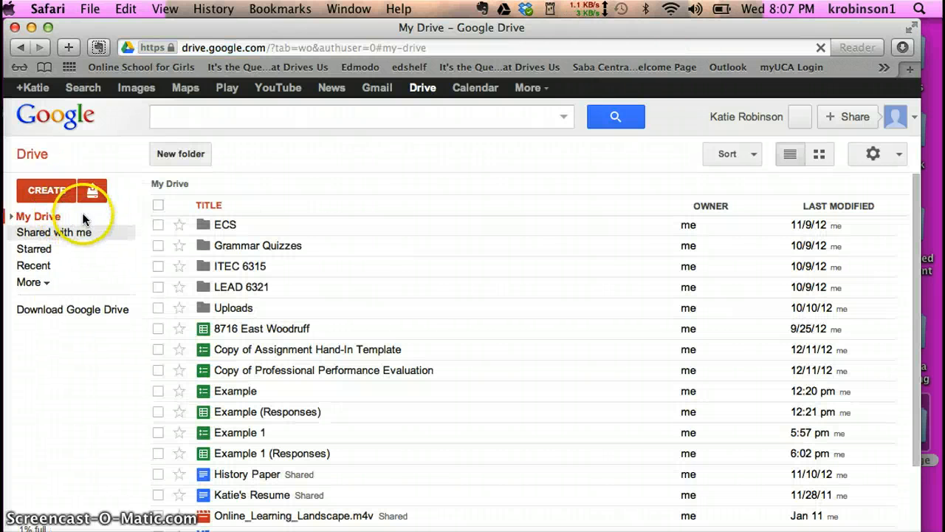
pyautogui.click(53, 192)
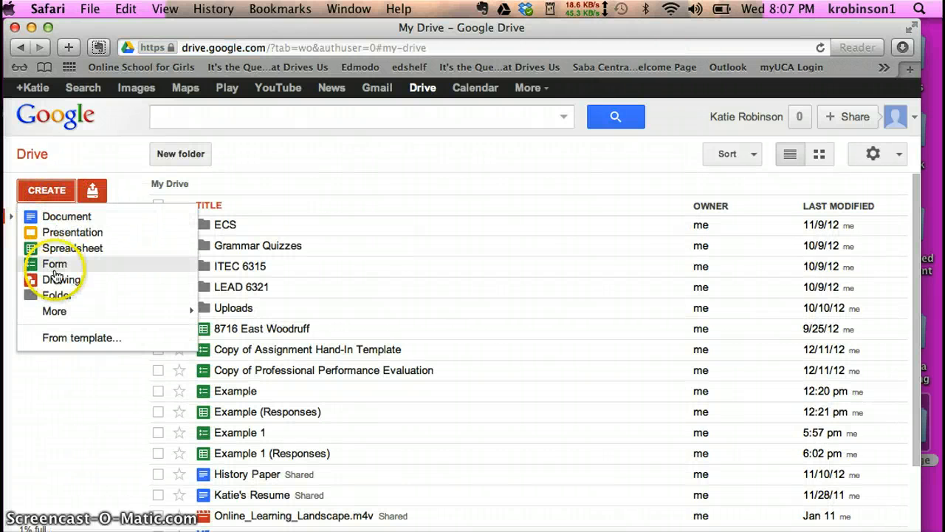
pyautogui.click(55, 267)
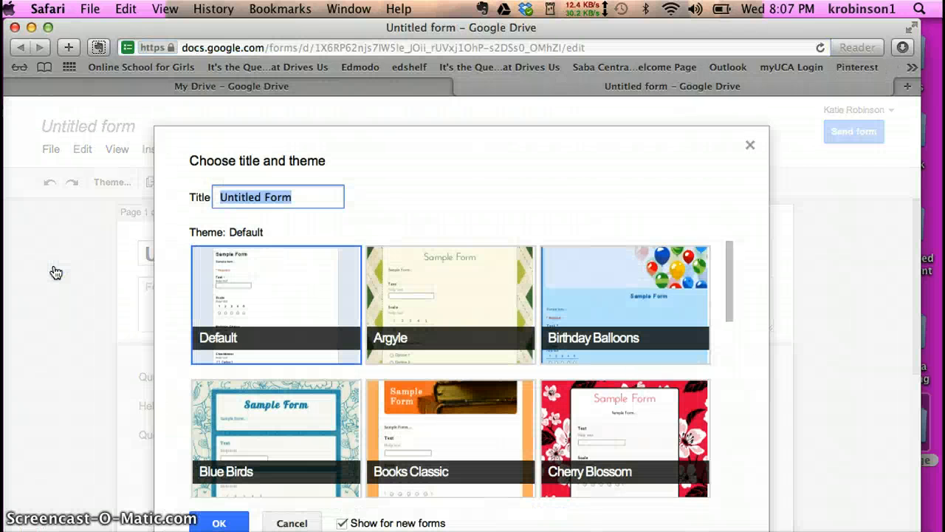
# - Replace the default form title with 'Example 2'
pyautogui.click(209, 223)
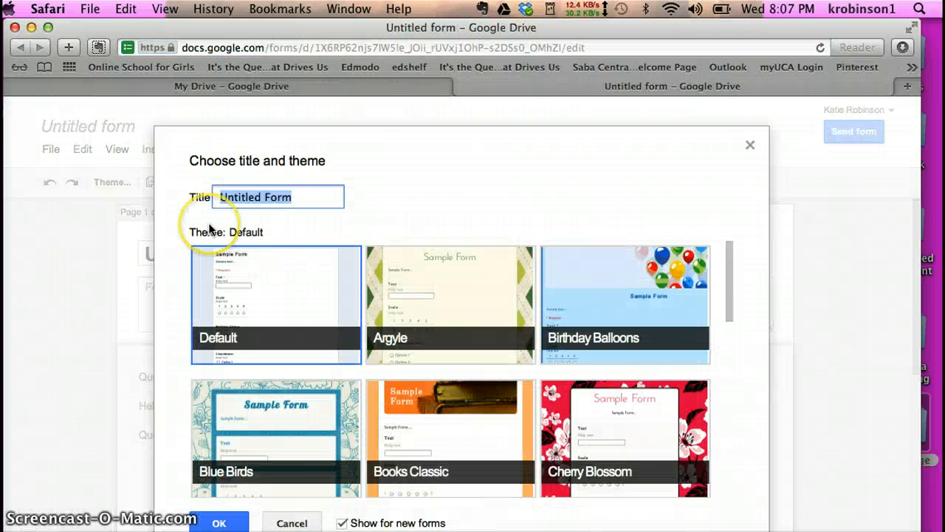
pyautogui.press('BackSpace')
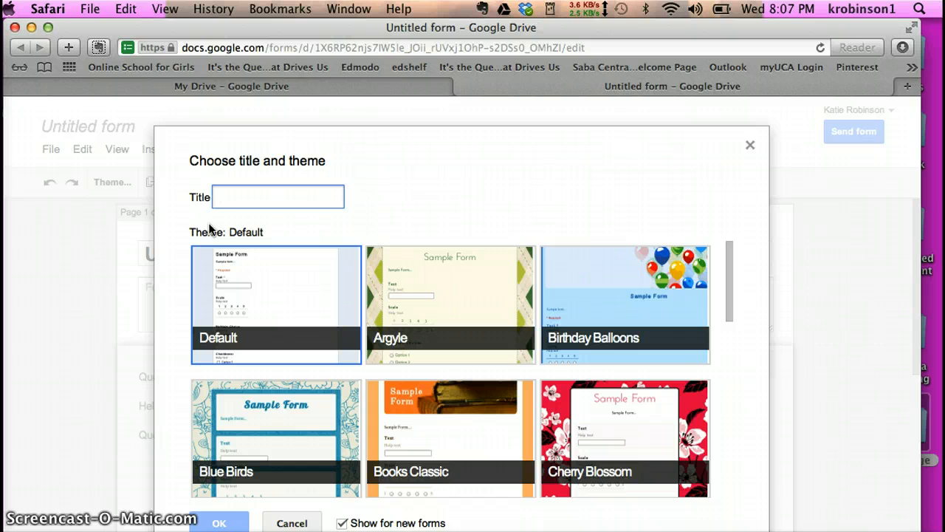
pyautogui.write('Example')
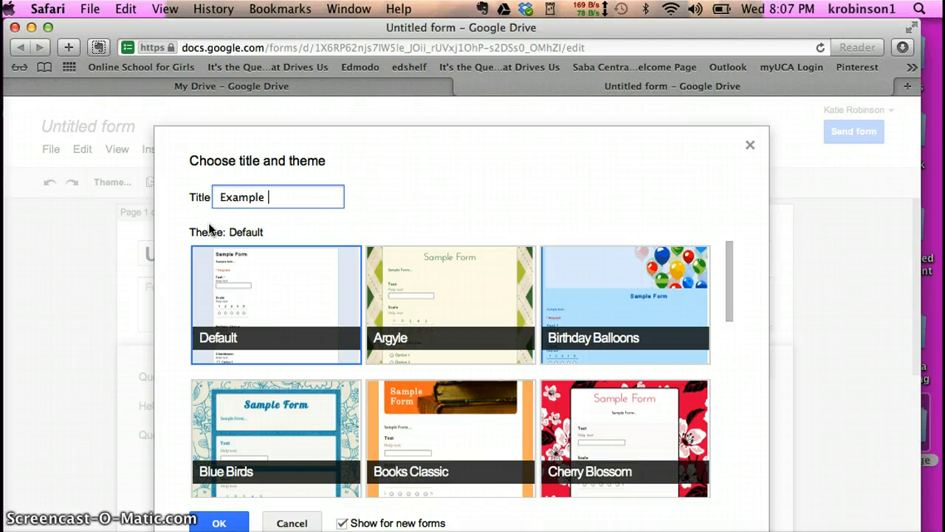
pyautogui.write(' 2')
# - Choose the Purpleicious theme and confirm the title and theme
pyautogui.moveTo(728, 306); pyautogui.dragTo(728, 460)
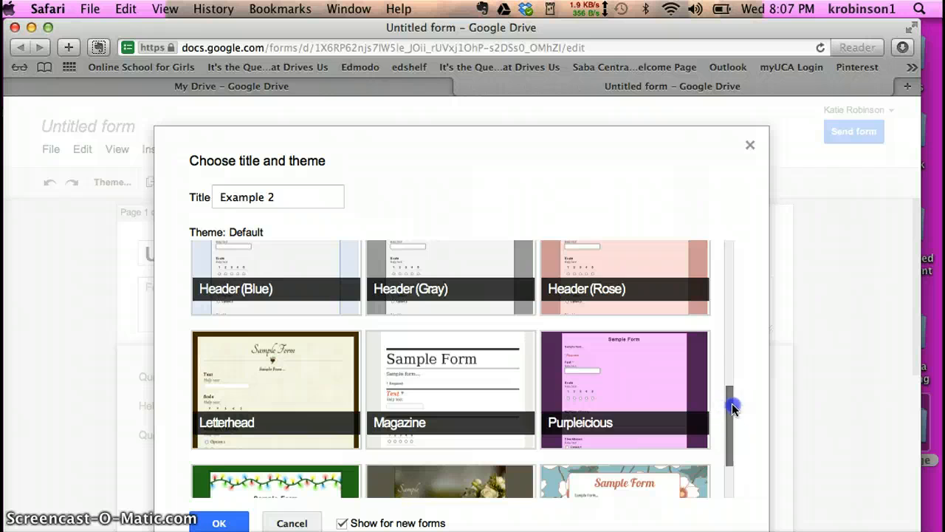
pyautogui.moveTo(732, 395); pyautogui.dragTo(729, 403)
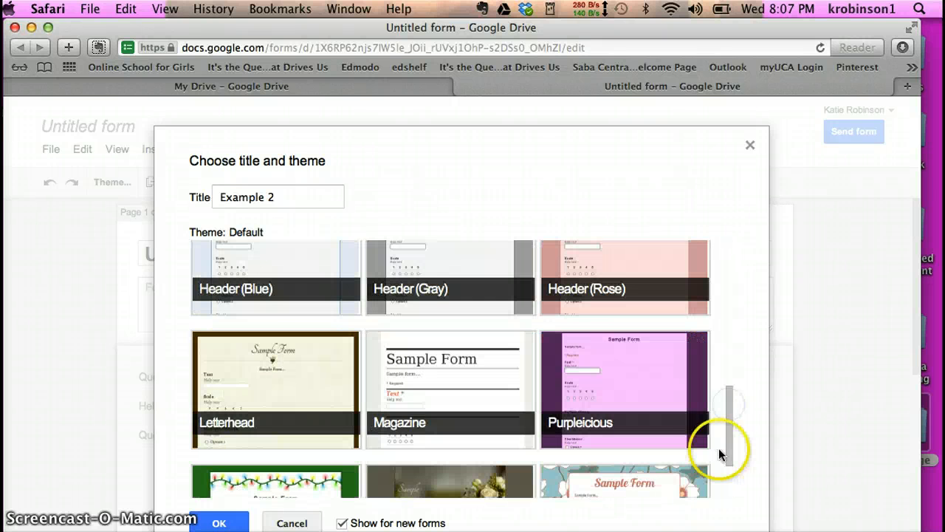
pyautogui.click(667, 388)
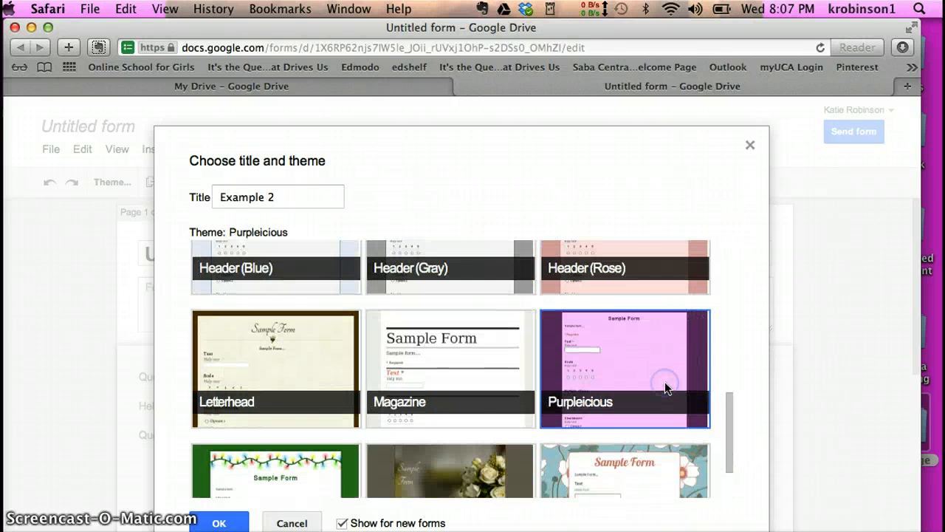
pyautogui.click(218, 521)
pyautogui.click(250, 289)
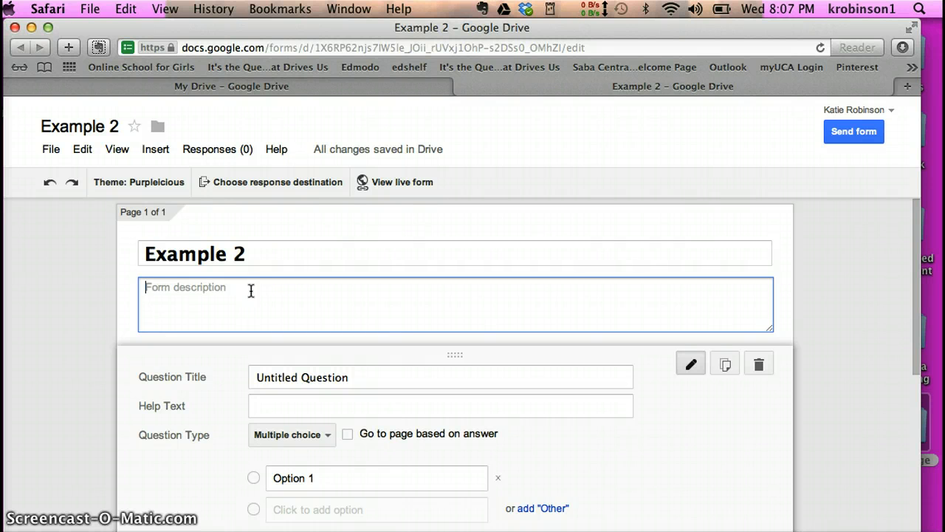
# - Enter the description 'Please answer the following questions.' and delete the 'Untitled Question' title
pyautogui.write('Please answer ')
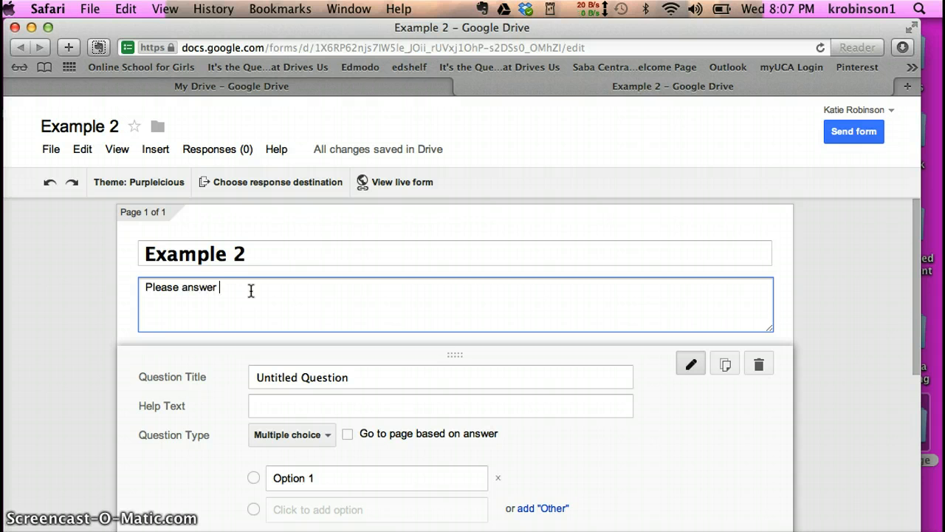
pyautogui.write('the following question')
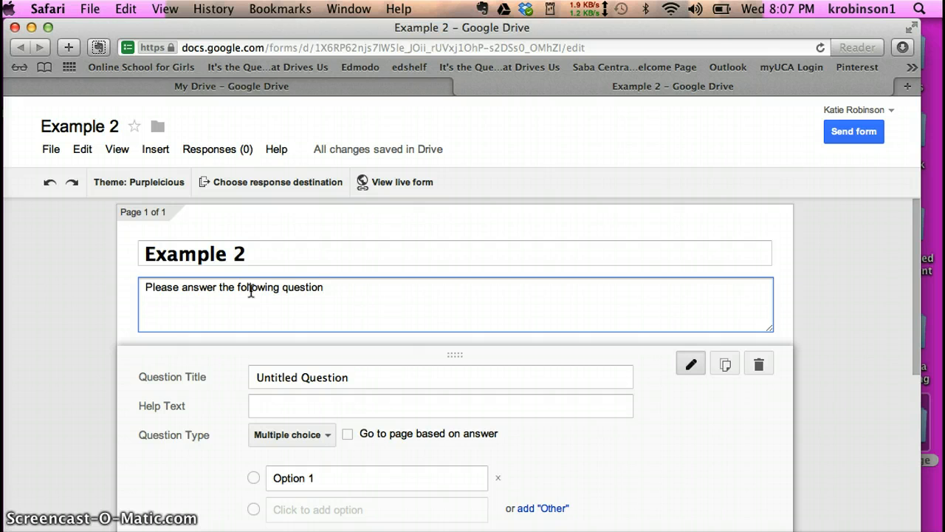
pyautogui.write('s.')
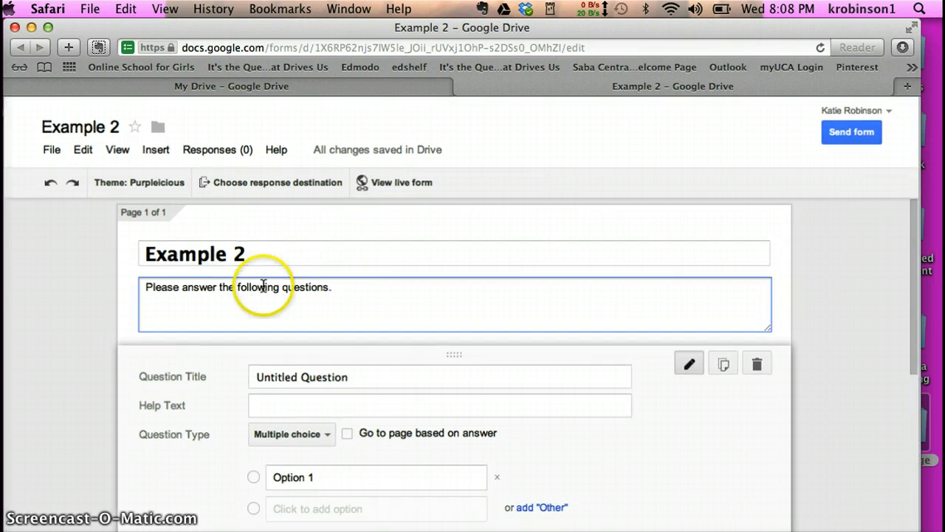
pyautogui.click(342, 378)
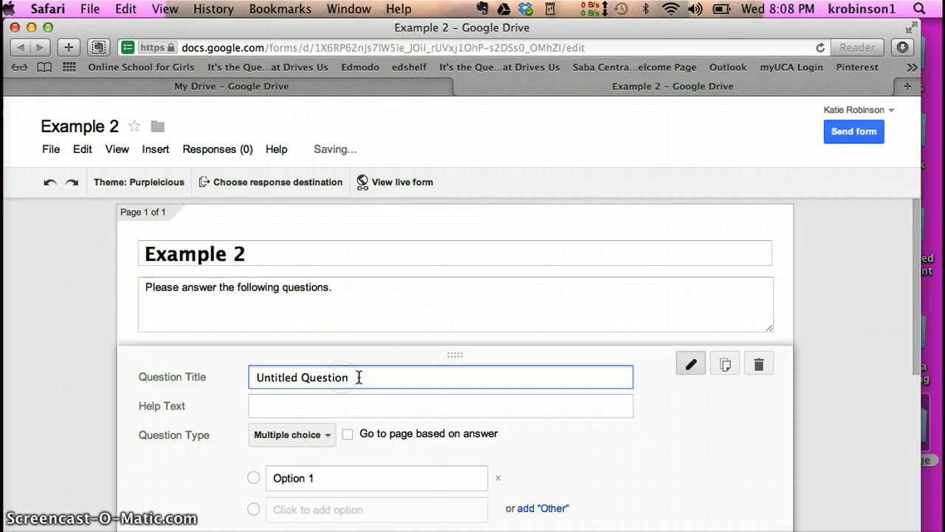
pyautogui.moveTo(360, 377); pyautogui.dragTo(256, 375)
pyautogui.press('BackSpace')
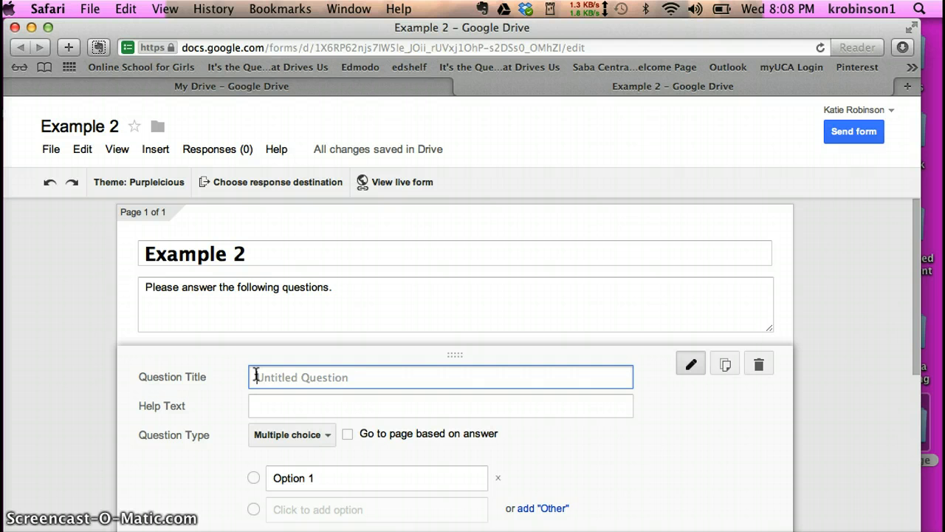
# - Make the first question a required Text question titled 'First Name'
pyautogui.write('First ')
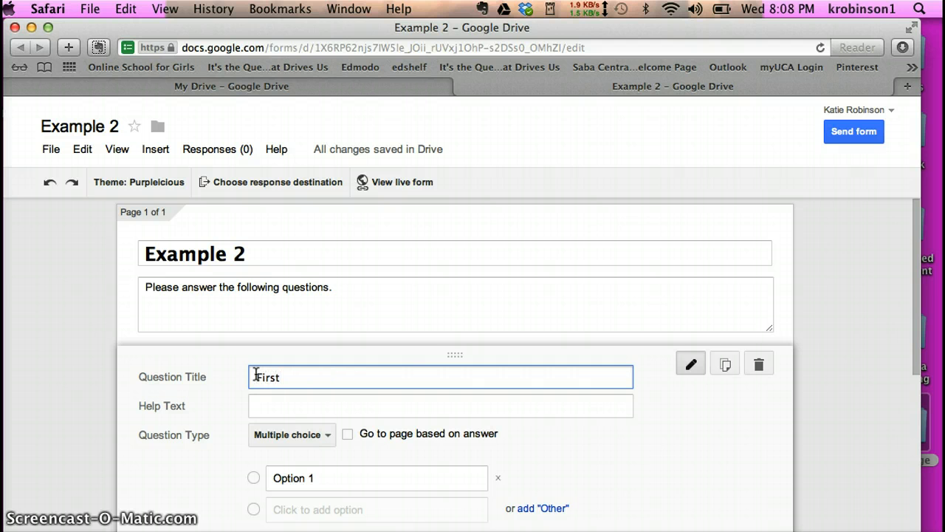
pyautogui.write('Name')
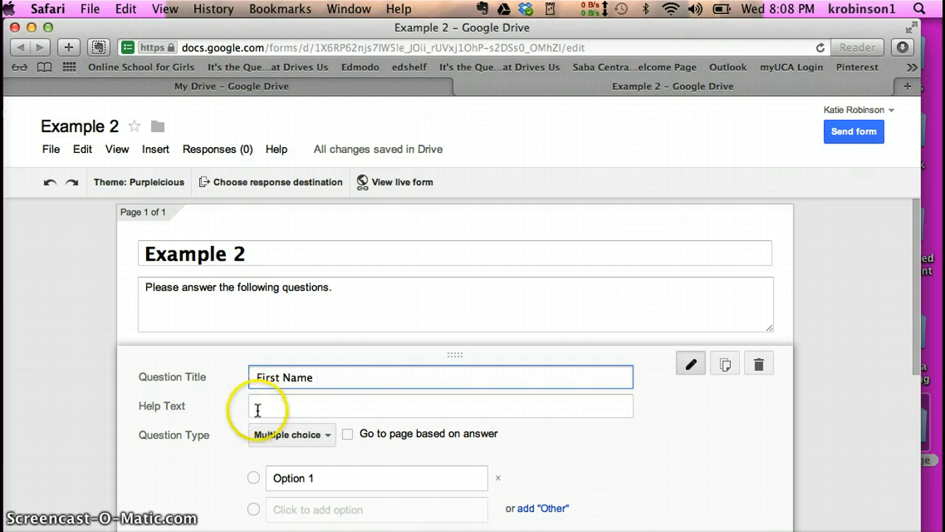
pyautogui.click(320, 438)
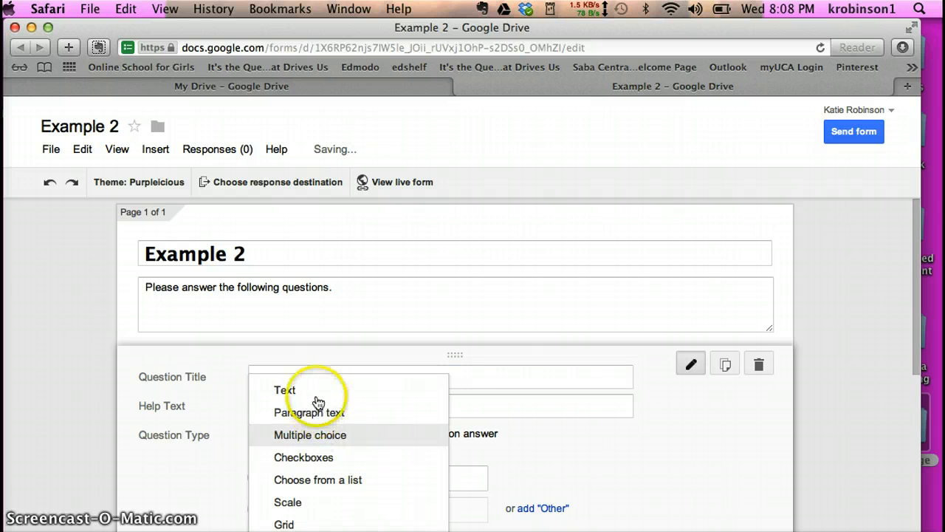
pyautogui.click(317, 399)
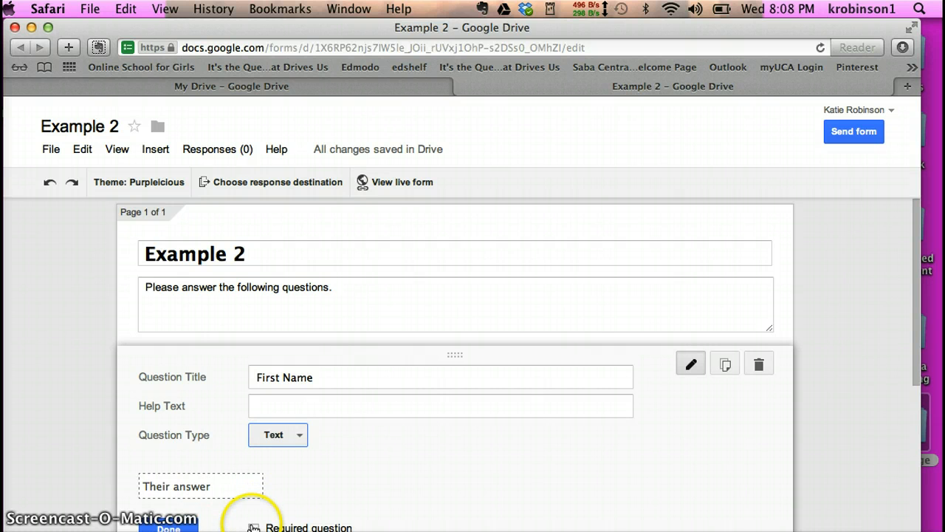
pyautogui.moveTo(916, 388); pyautogui.dragTo(913, 436)
pyautogui.click(255, 412)
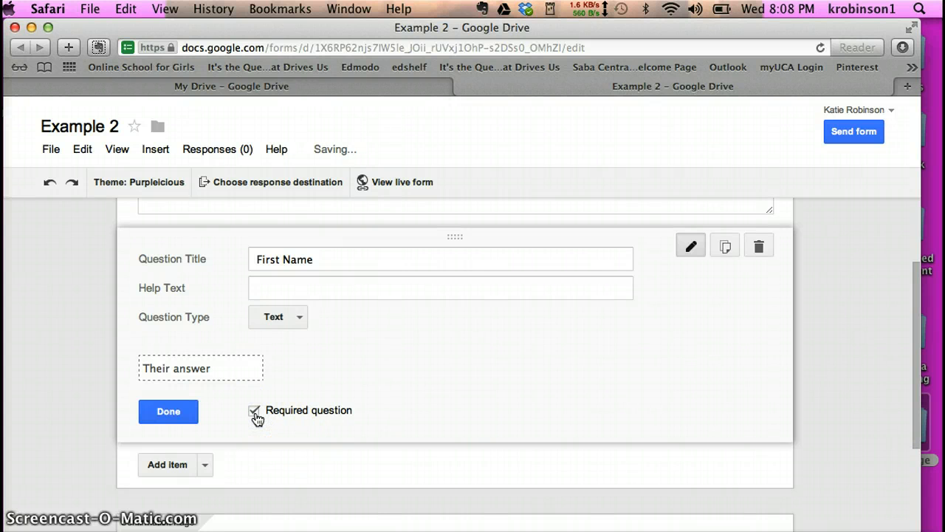
pyautogui.click(163, 412)
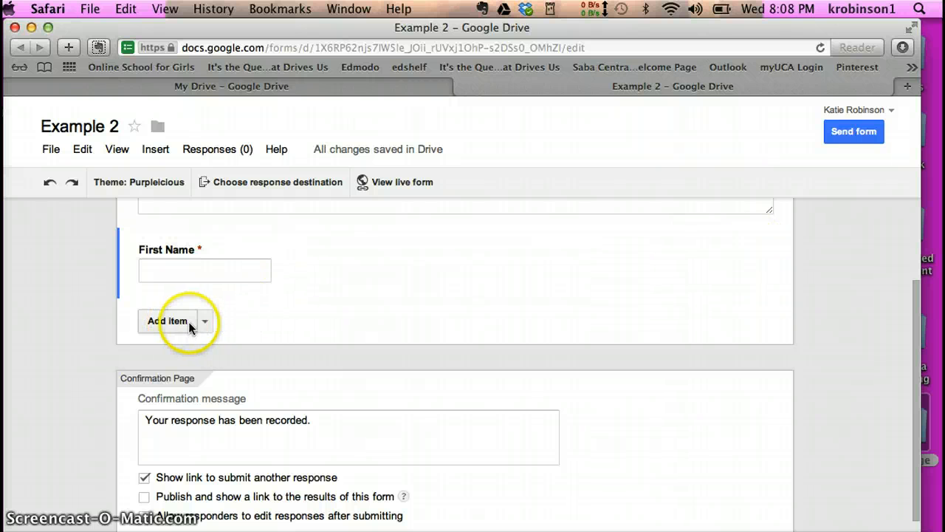
# - Add a required Text question titled 'Last Name'
pyautogui.click(204, 321)
pyautogui.click(197, 367)
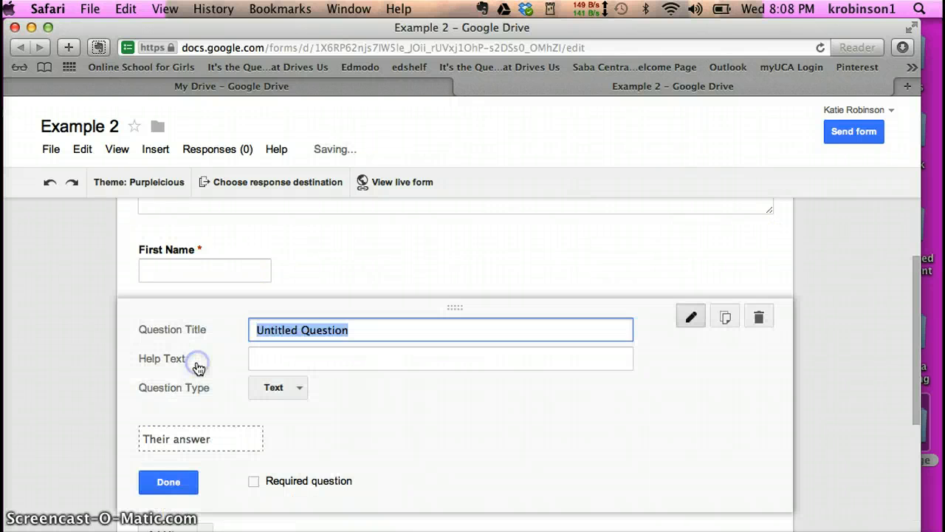
pyautogui.write('Last ')
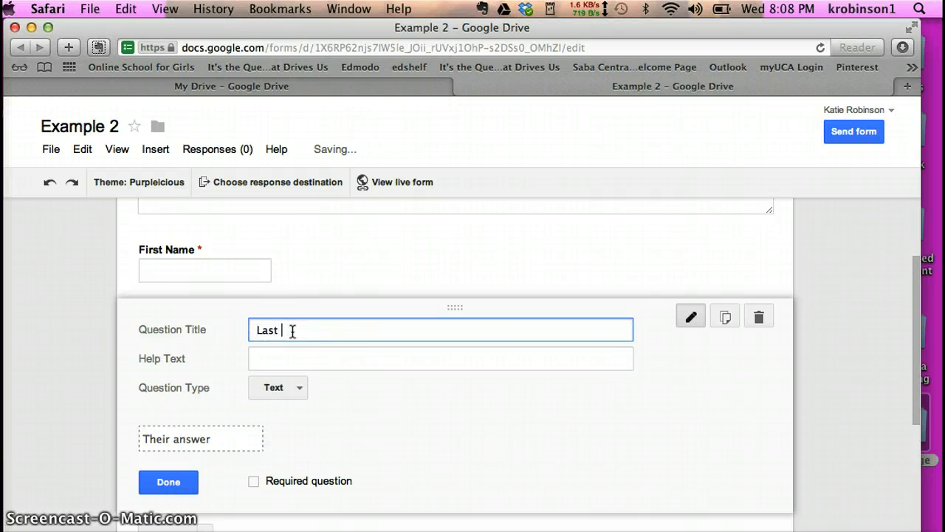
pyautogui.write('name')
pyautogui.press('BackSpace')
pyautogui.press('BackSpace')
pyautogui.press('BackSpace')
pyautogui.press('BackSpace')
pyautogui.write('Name')
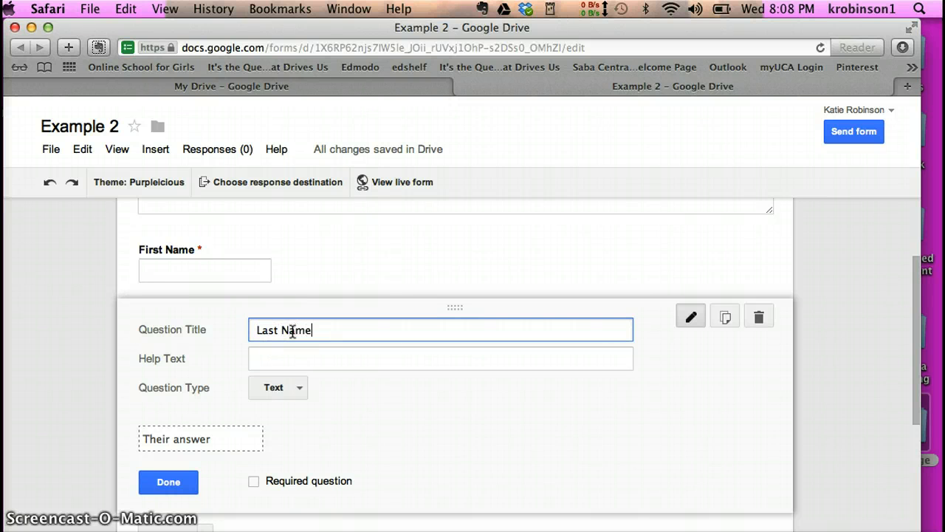
pyautogui.click(254, 481)
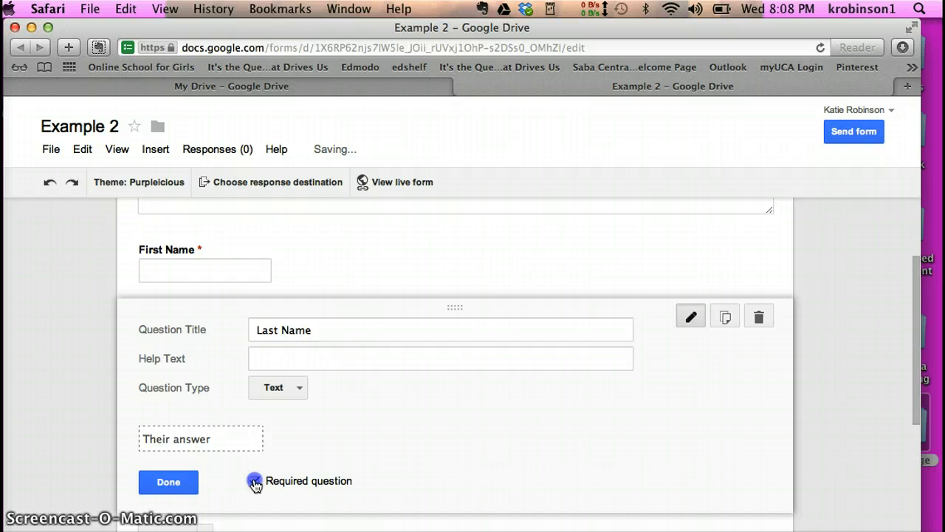
pyautogui.click(171, 485)
# - Add a required Text question titled 'Email Address'
pyautogui.click(204, 391)
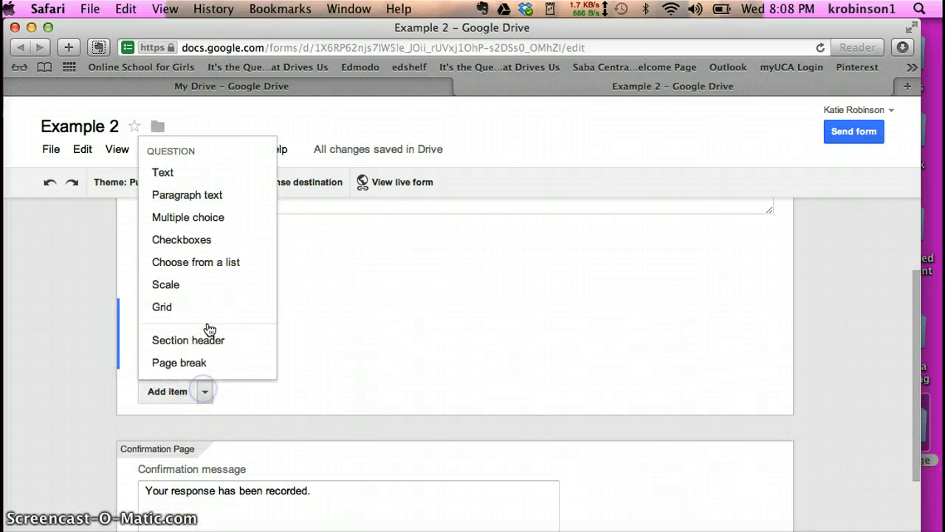
pyautogui.click(190, 179)
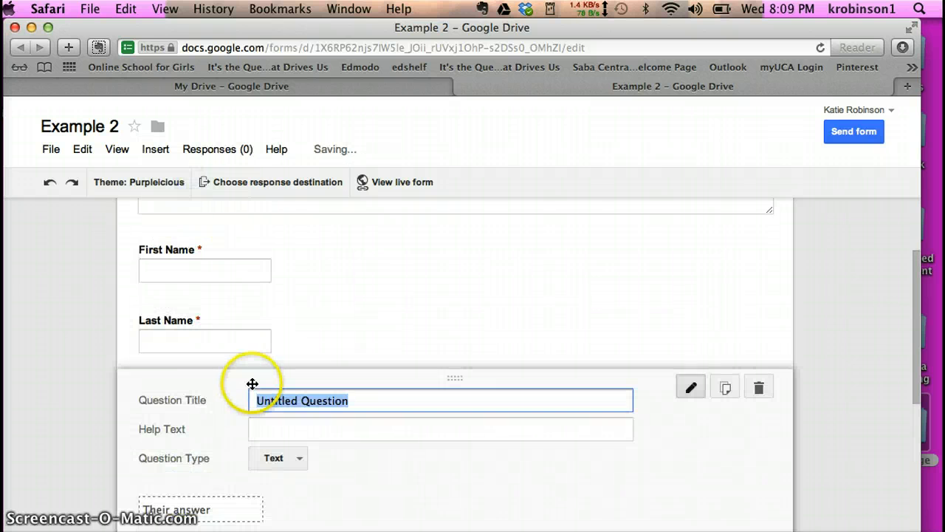
pyautogui.press('BackSpace')
pyautogui.write('Email Ad')
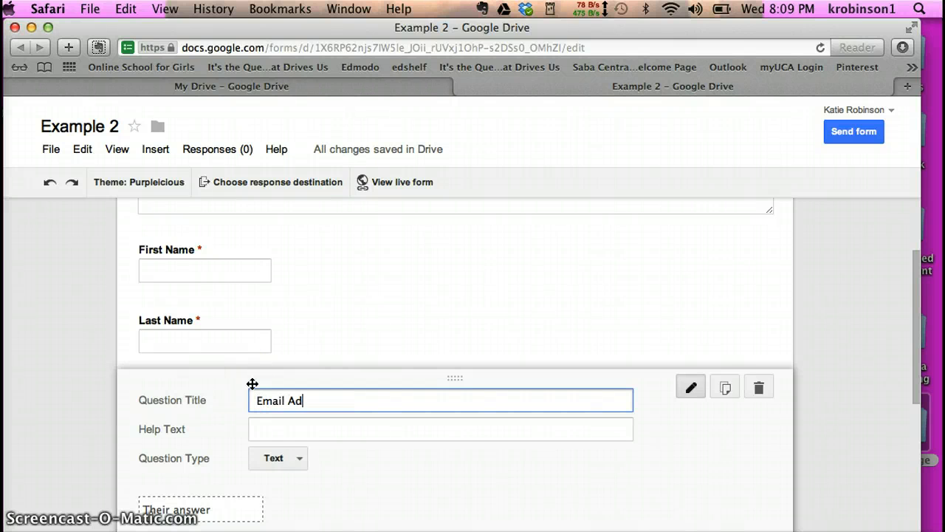
pyautogui.write('dress')
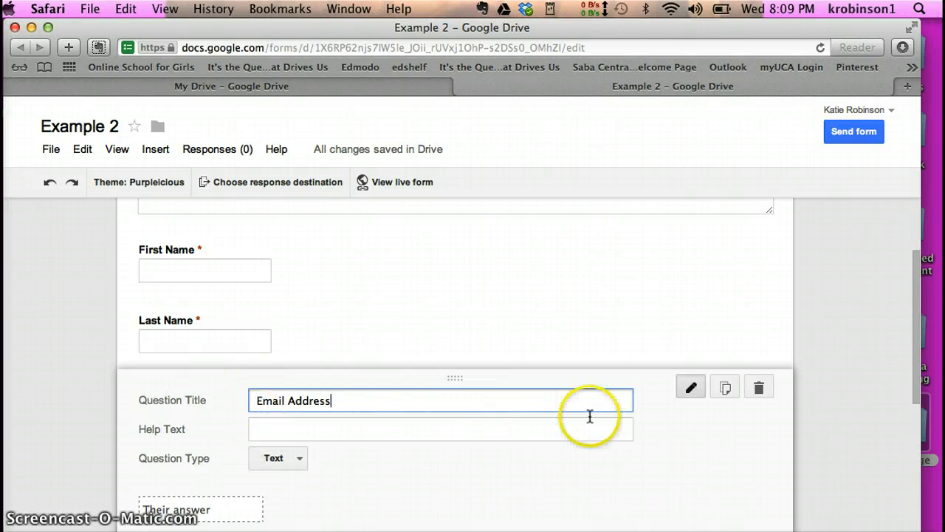
pyautogui.moveTo(913, 393); pyautogui.dragTo(920, 436)
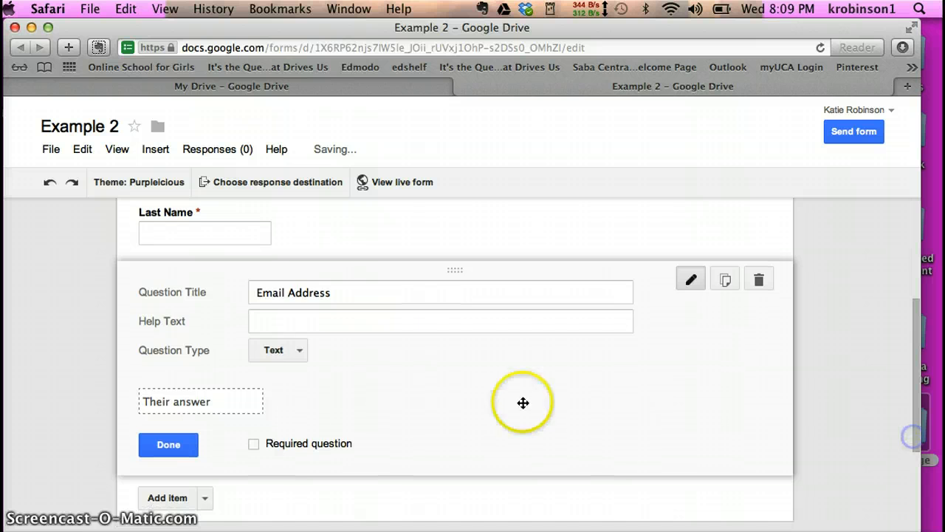
pyautogui.click(253, 444)
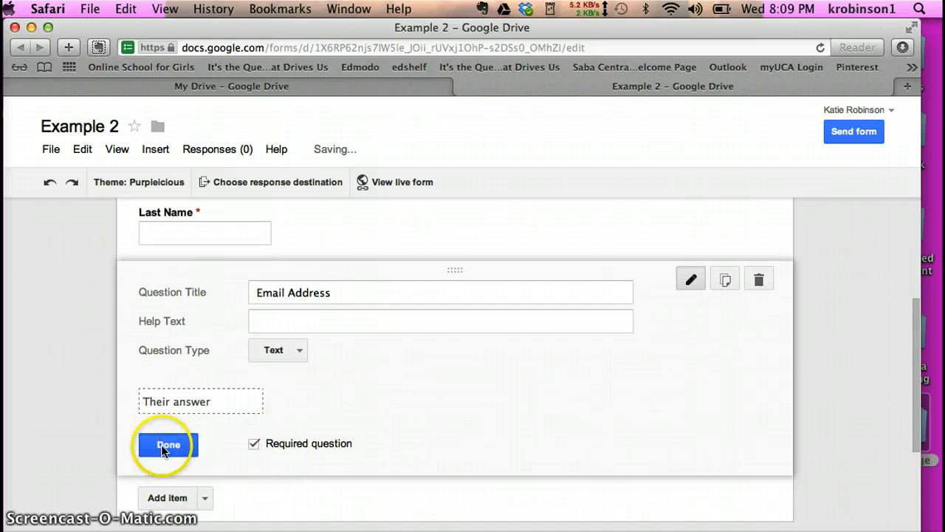
pyautogui.click(162, 445)
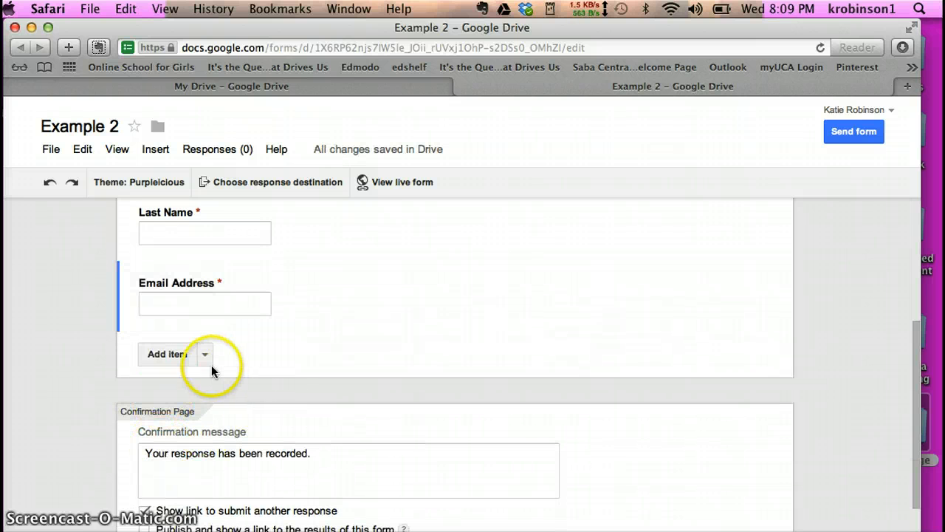
pyautogui.moveTo(229, 305)
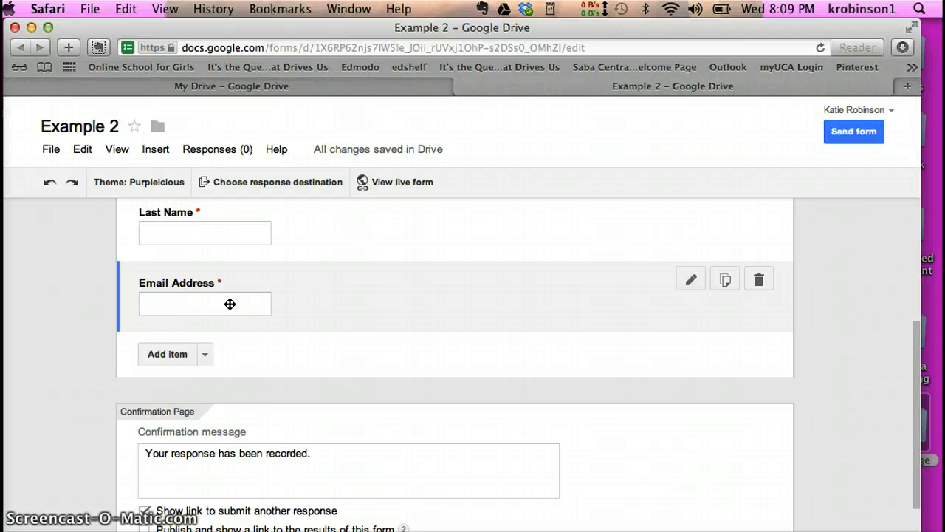
# - Deselect the Email Address item and show the Add item question types
pyautogui.click(242, 303)
pyautogui.click(225, 354)
pyautogui.click(205, 354)
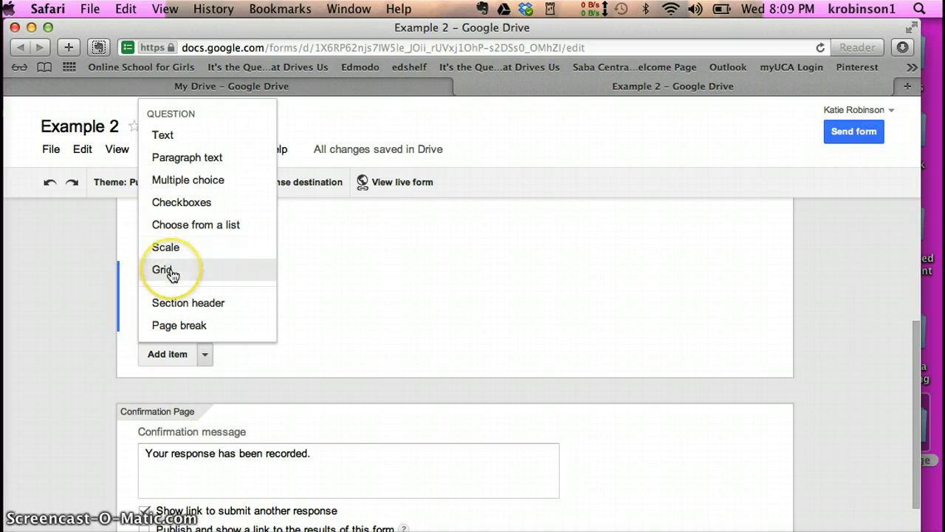
# - Add a multiple-choice question titled 'What is the capital of Arkansas'
pyautogui.click(190, 183)
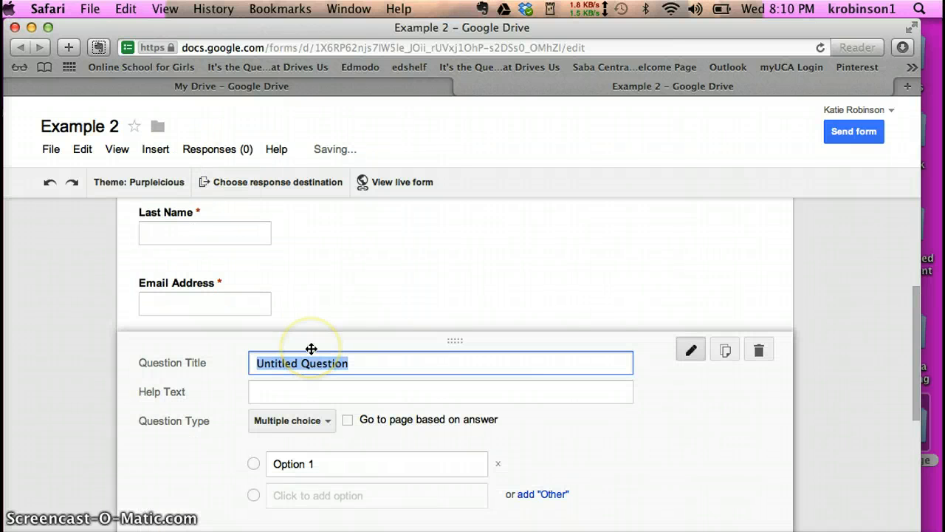
pyautogui.press('BackSpace')
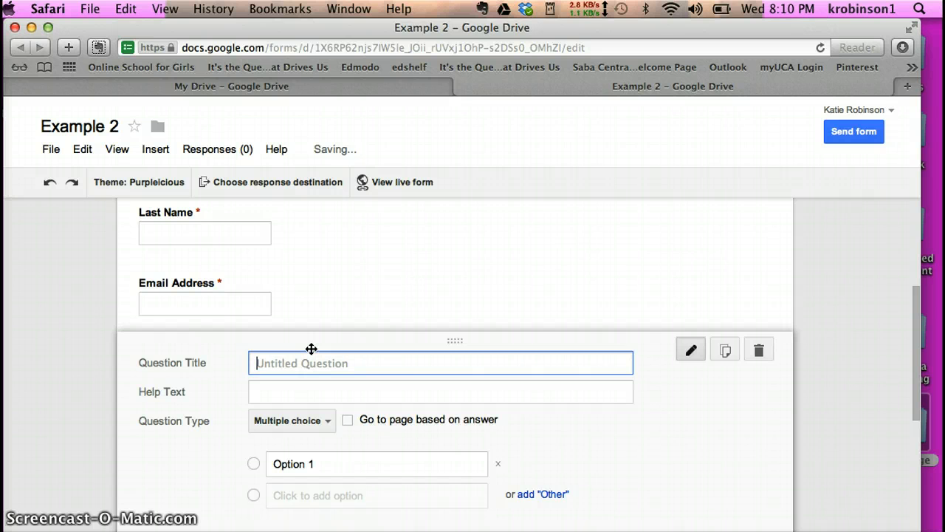
pyautogui.write('What is the c')
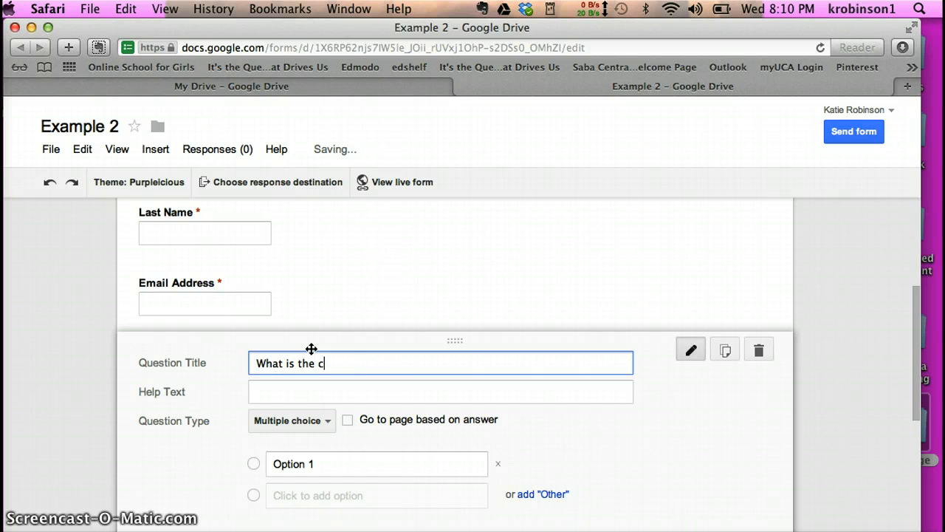
pyautogui.write('apital of Arka')
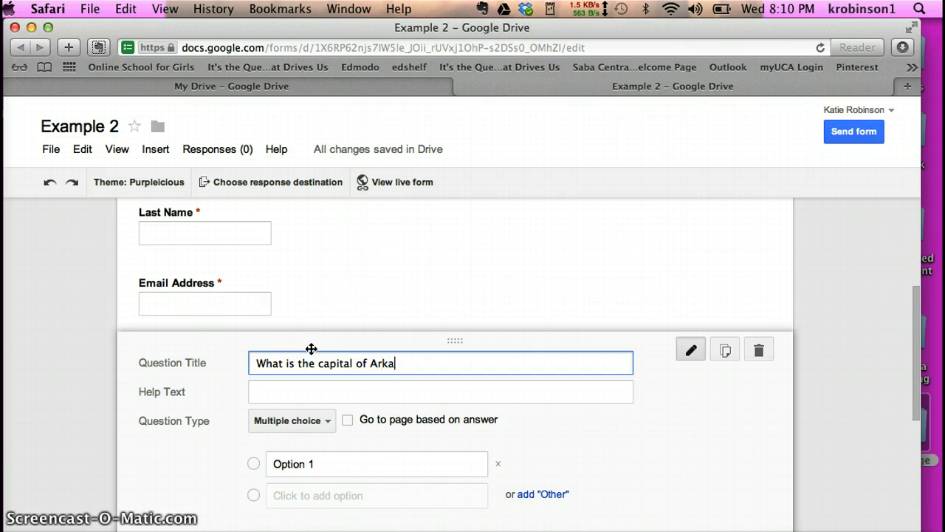
pyautogui.write('nsas')
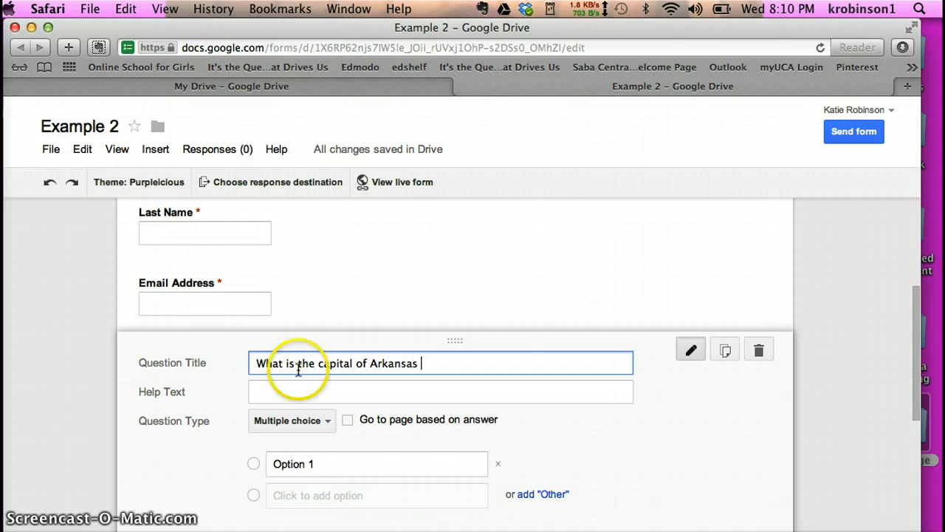
# - Give it options Birmingham, Memphis, Nashville and Little Rock, and make it required
pyautogui.click(285, 464)
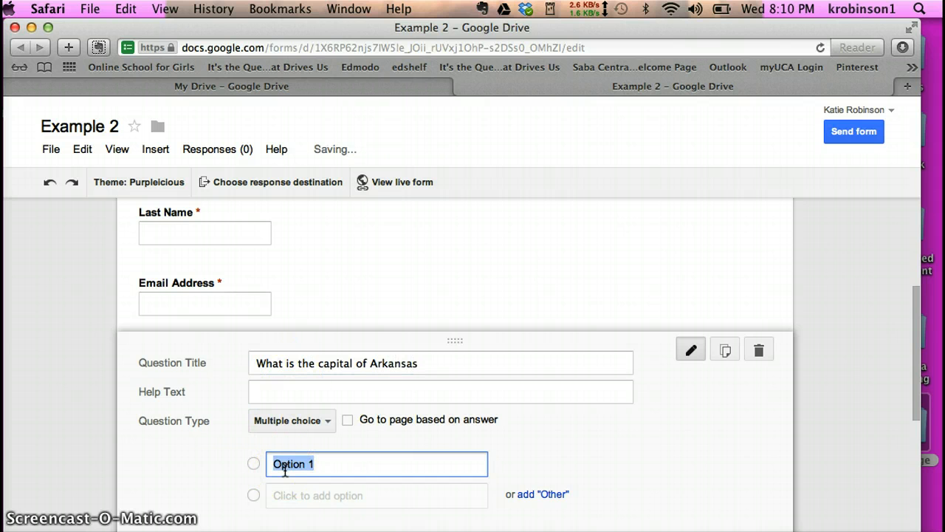
pyautogui.write('Birm')
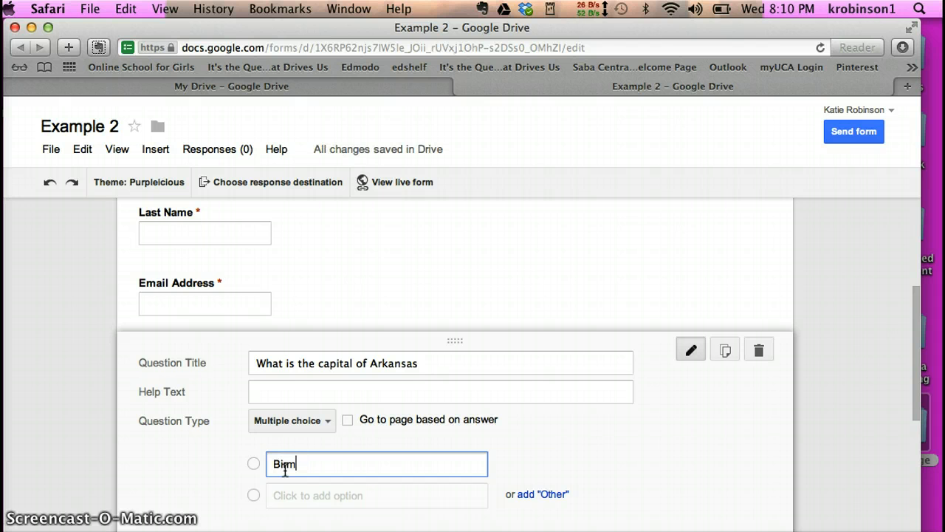
pyautogui.write('ingham')
pyautogui.write('M')
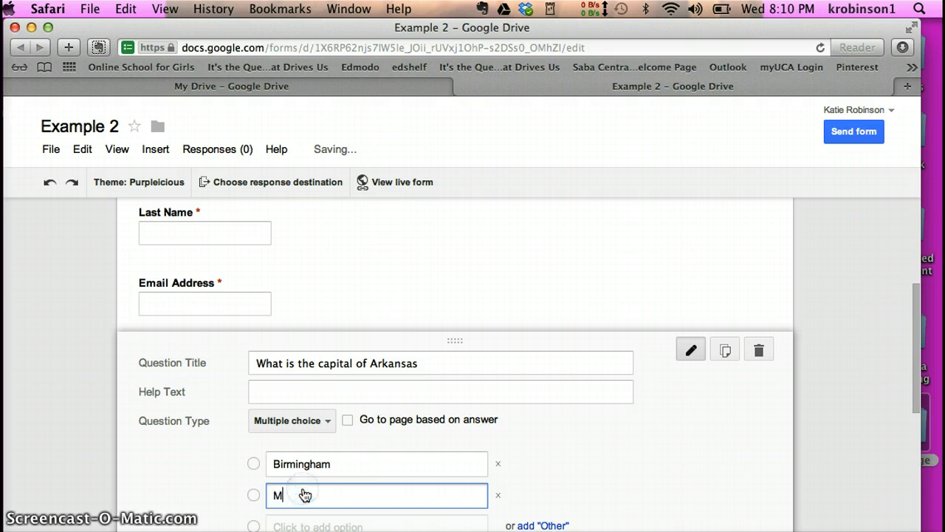
pyautogui.write('emphis')
pyautogui.click(331, 521)
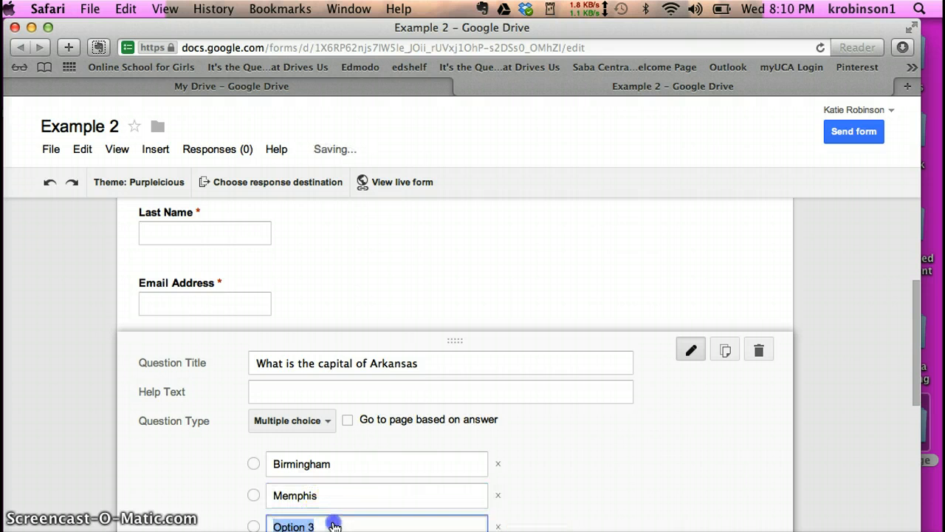
pyautogui.write('Nashville')
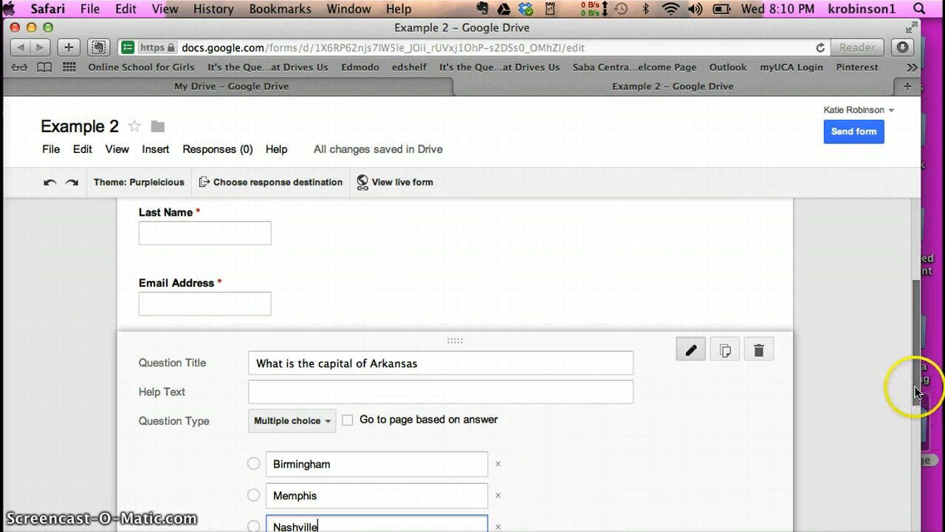
pyautogui.moveTo(918, 386); pyautogui.dragTo(918, 445)
pyautogui.click(359, 408)
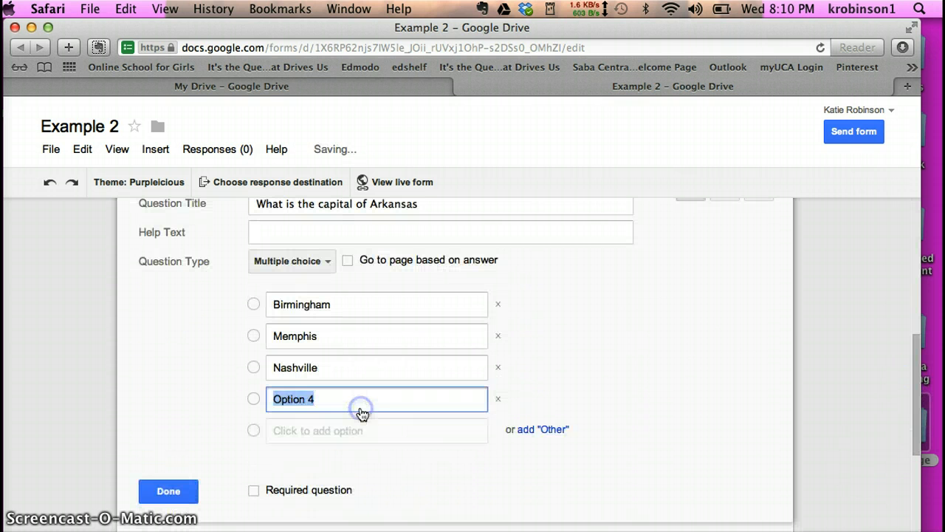
pyautogui.write('Little Rock')
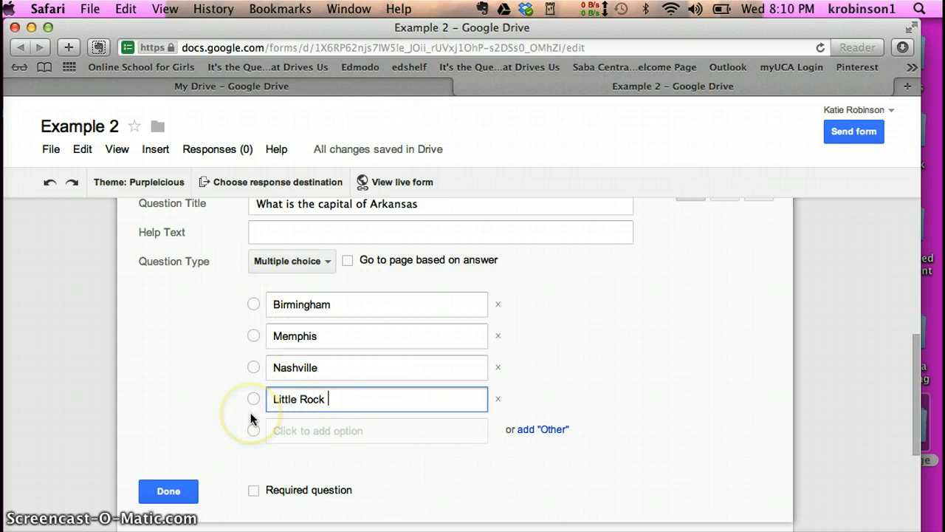
pyautogui.click(253, 490)
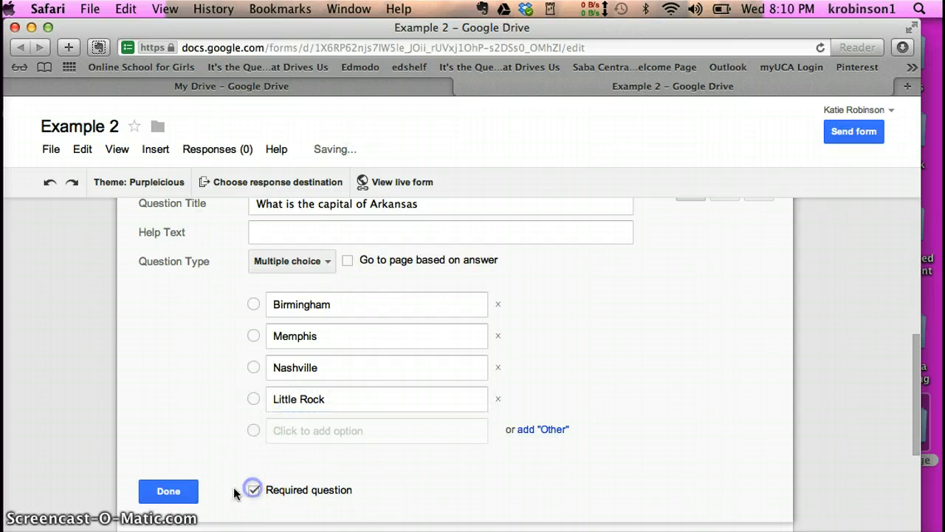
pyautogui.click(169, 493)
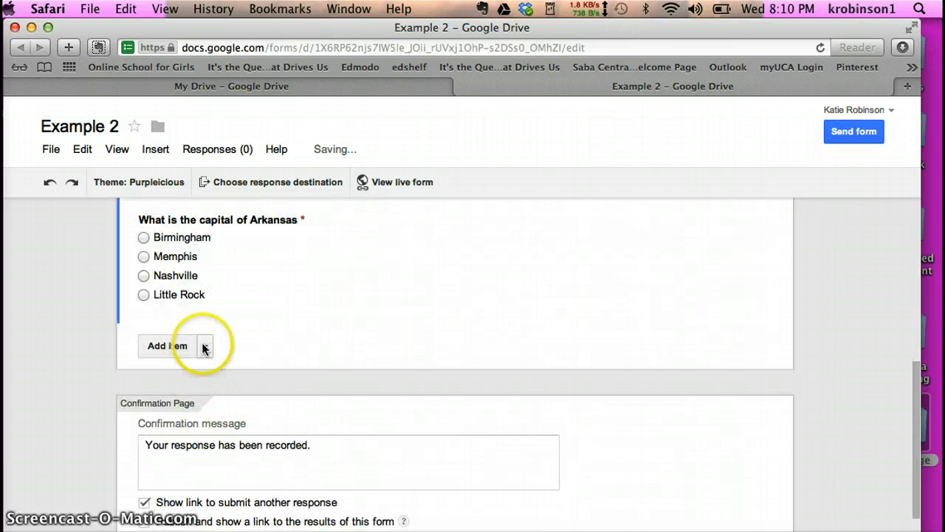
pyautogui.click(205, 345)
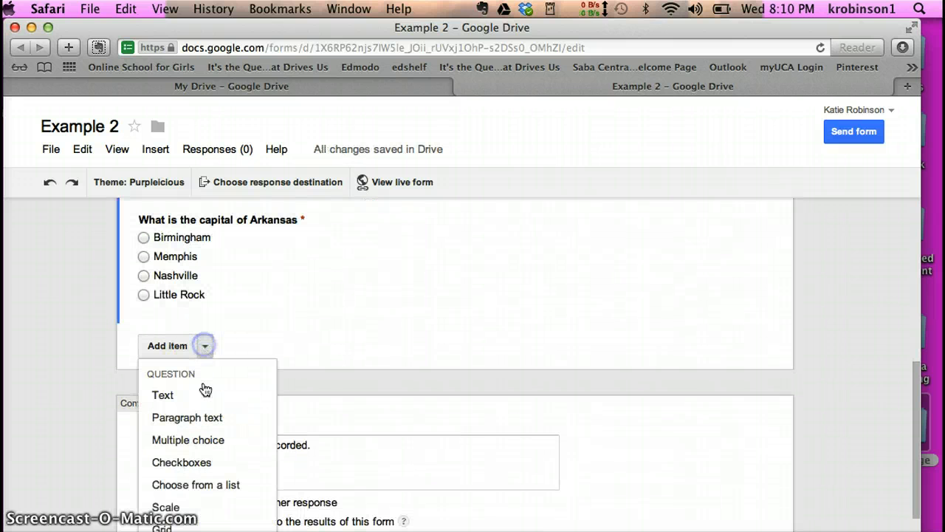
# - Add a multiple-choice question 'What year is it?' with first choice 2013
pyautogui.click(204, 440)
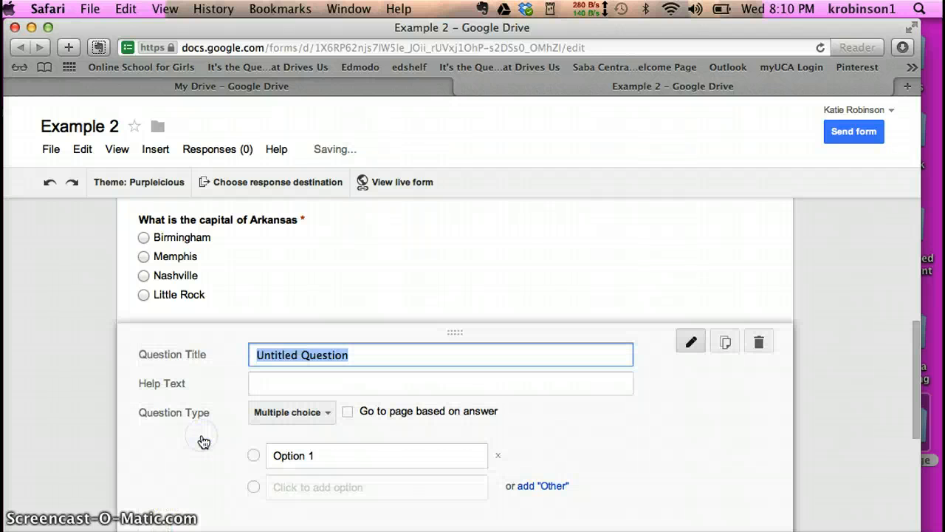
pyautogui.write('What year is it?')
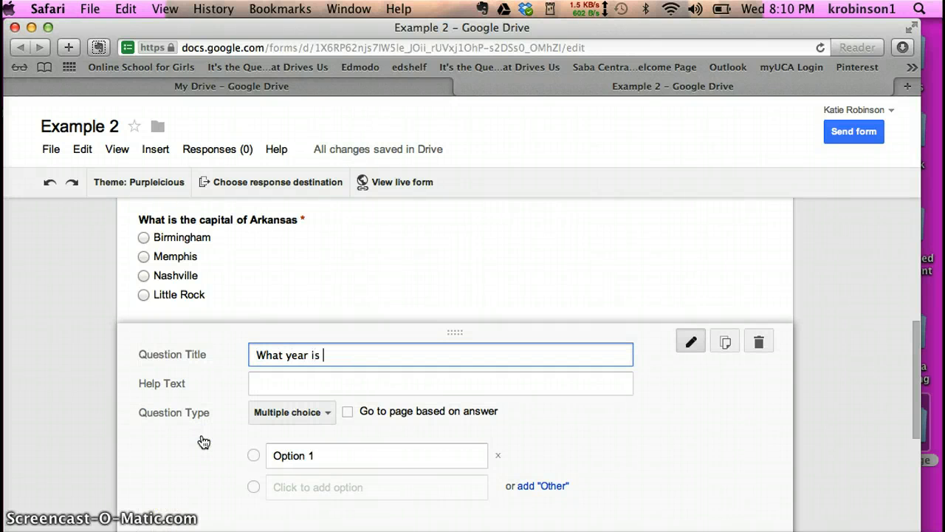
pyautogui.click(313, 455)
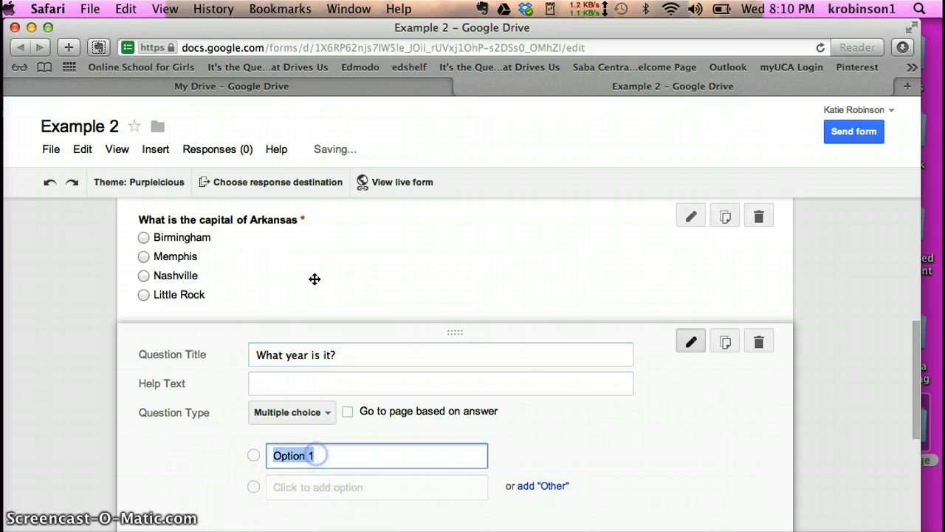
pyautogui.write('2013')
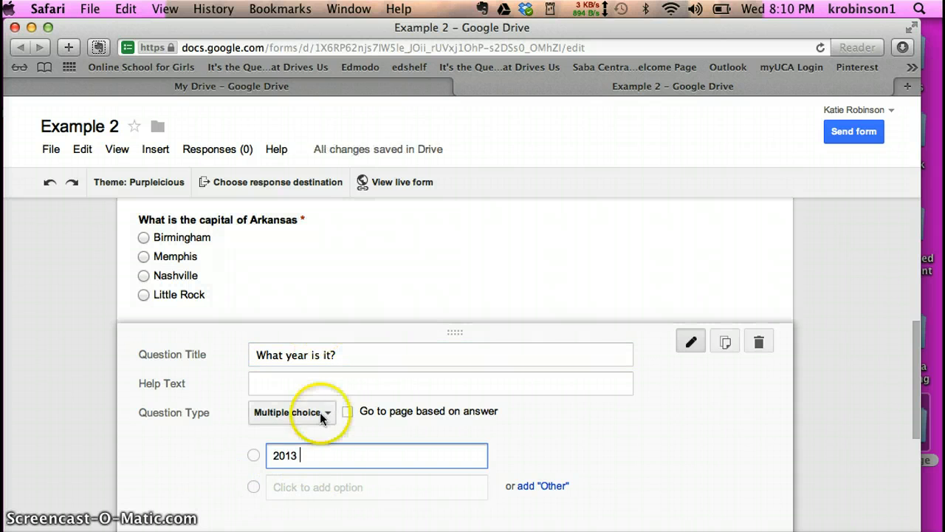
# - Add choices 2012, 2010 and 2011 and make the year question required
pyautogui.click(328, 487)
pyautogui.write('2012')
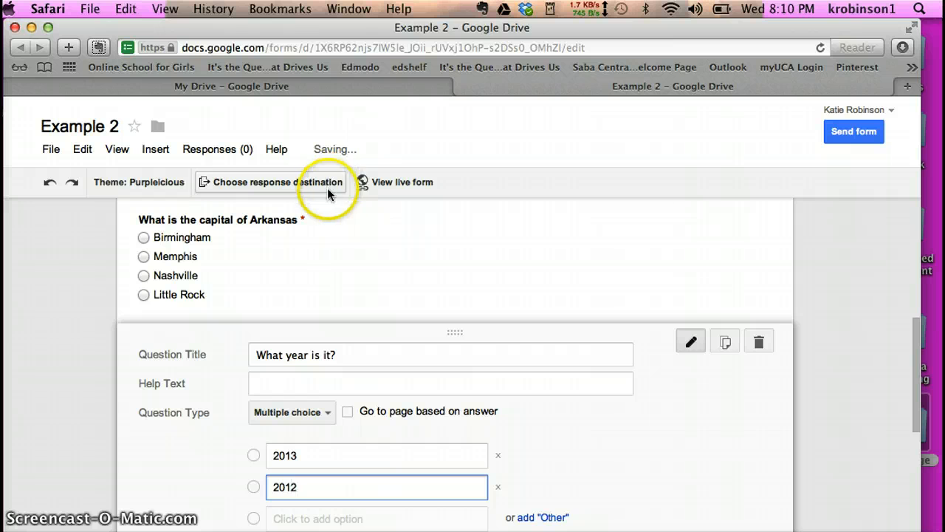
pyautogui.click(349, 517)
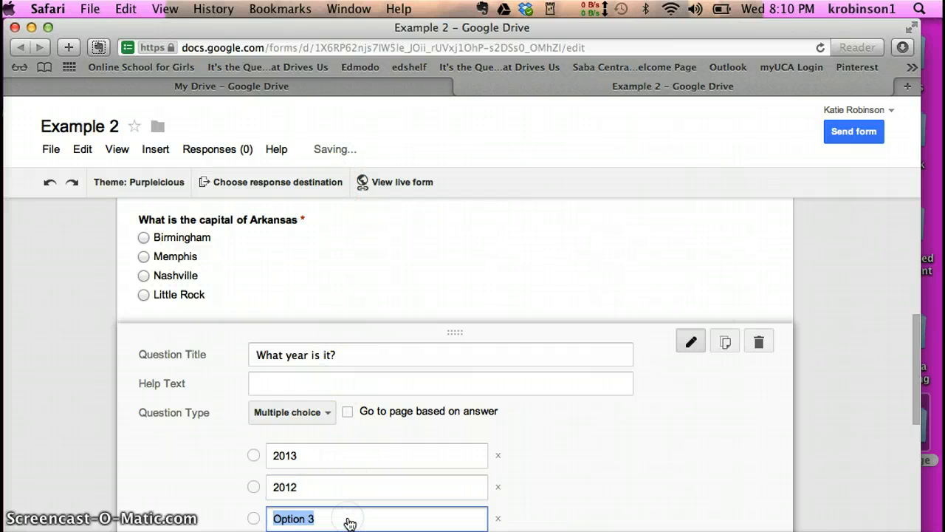
pyautogui.write('2010')
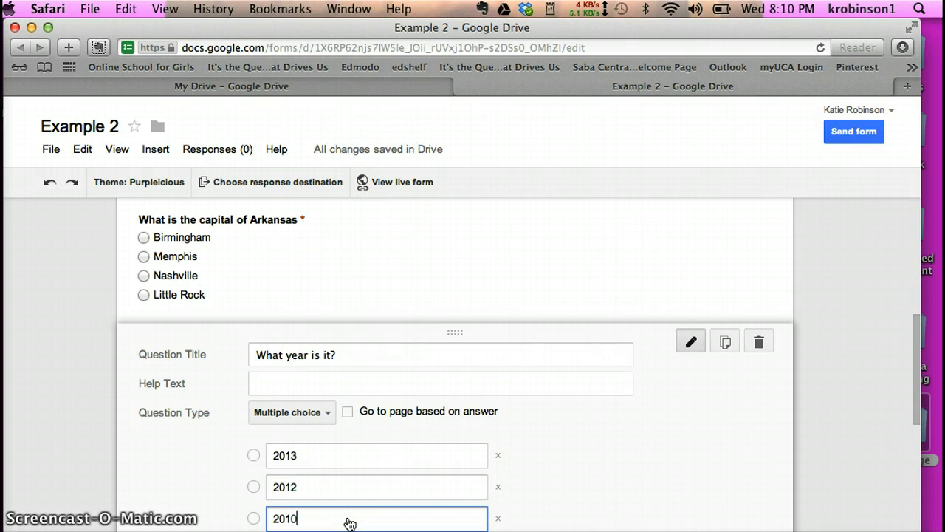
pyautogui.moveTo(913, 380); pyautogui.dragTo(909, 467)
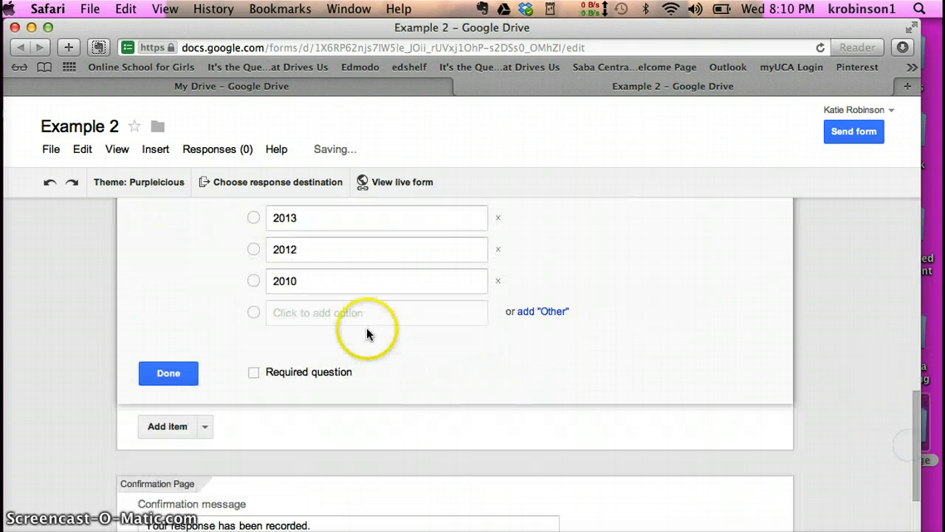
pyautogui.click(365, 319)
pyautogui.write('20')
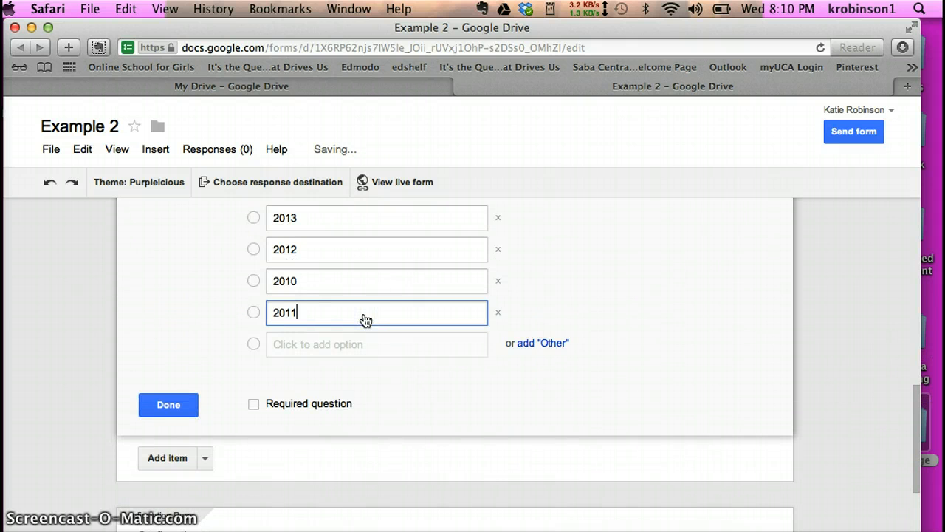
pyautogui.write('11')
pyautogui.click(254, 404)
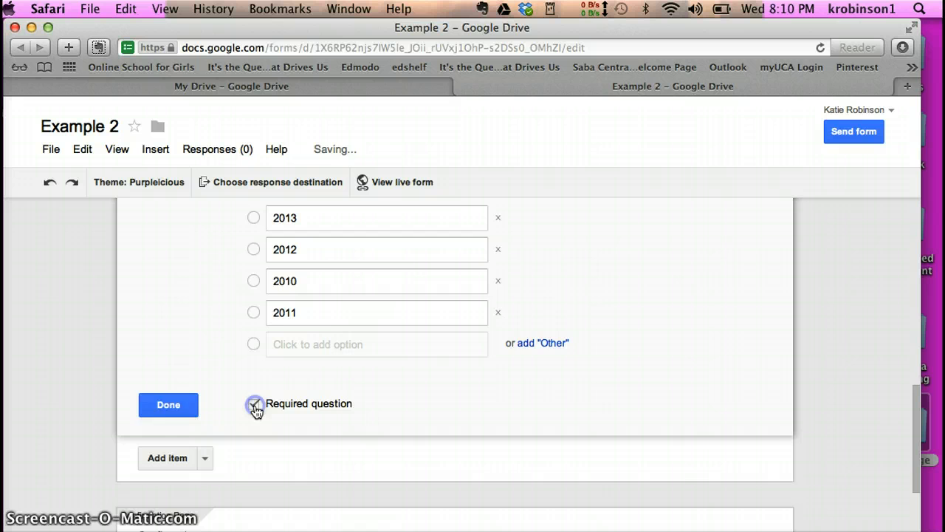
pyautogui.click(167, 406)
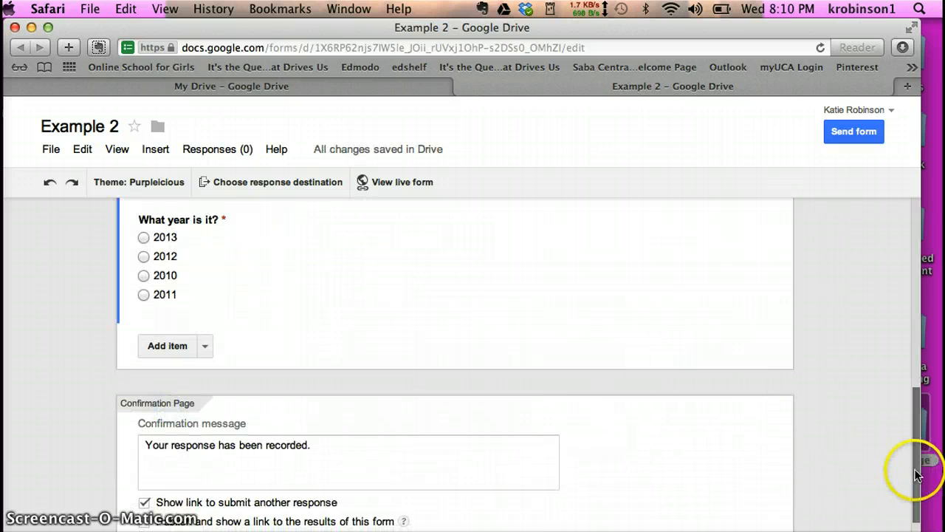
pyautogui.moveTo(916, 474); pyautogui.dragTo(873, 226)
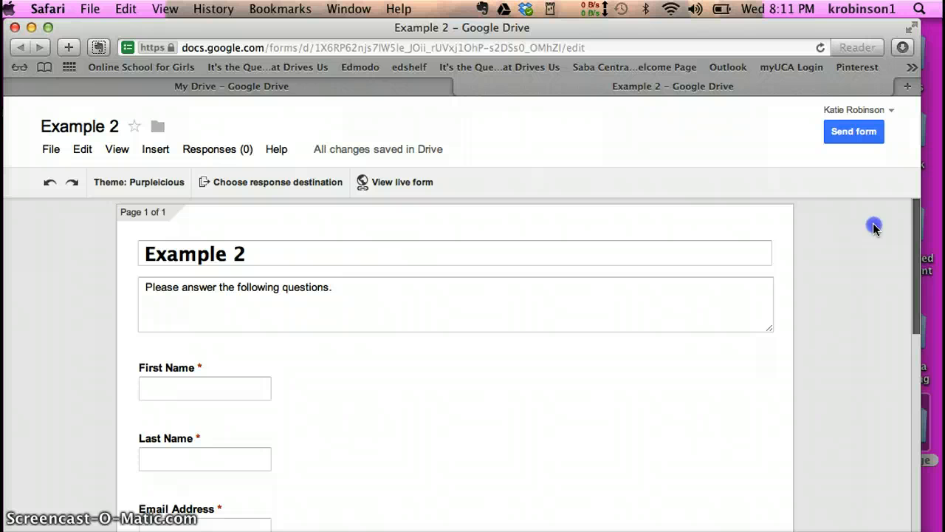
# - Collect responses in a new spreadsheet 'Example 2 (Responses)' and view the live form
pyautogui.click(266, 188)
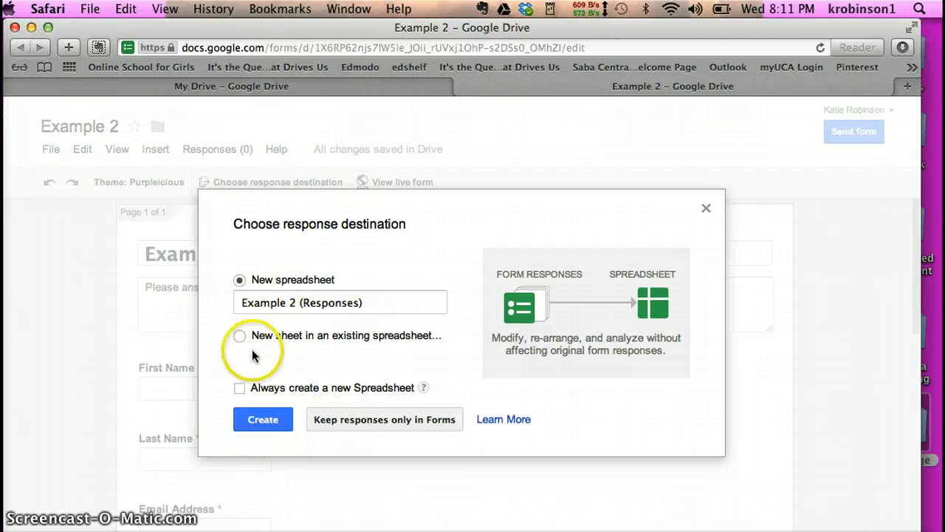
pyautogui.click(263, 419)
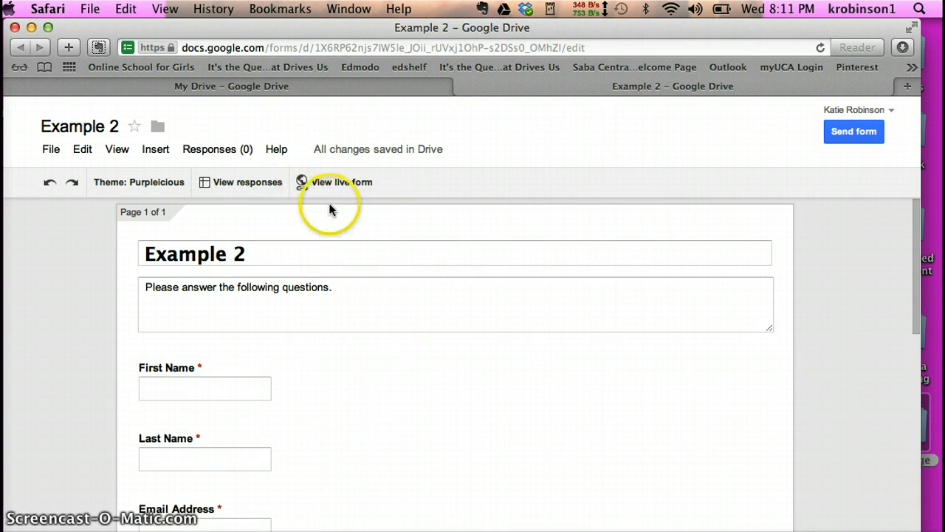
pyautogui.click(344, 183)
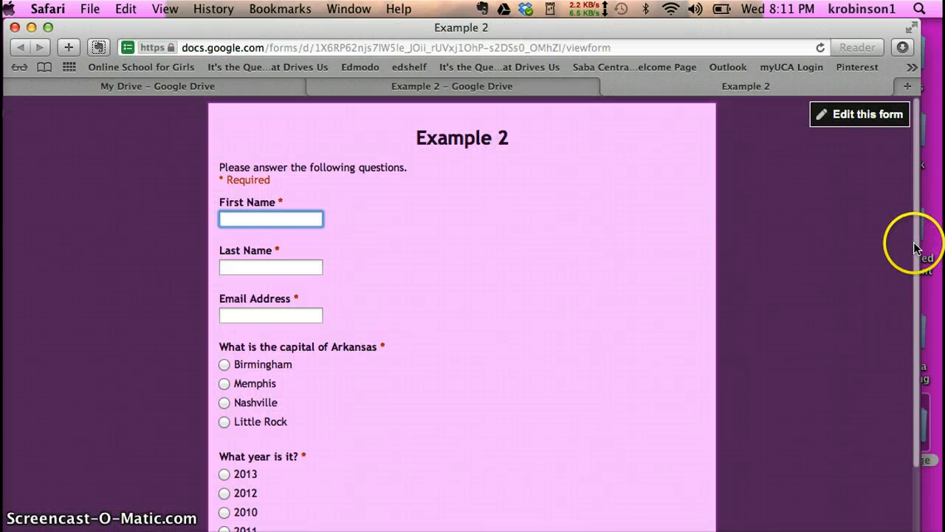
# - Leave the live Example 2 form and reload its editor with title, description and name questions
pyautogui.moveTo(914, 248); pyautogui.dragTo(911, 221)
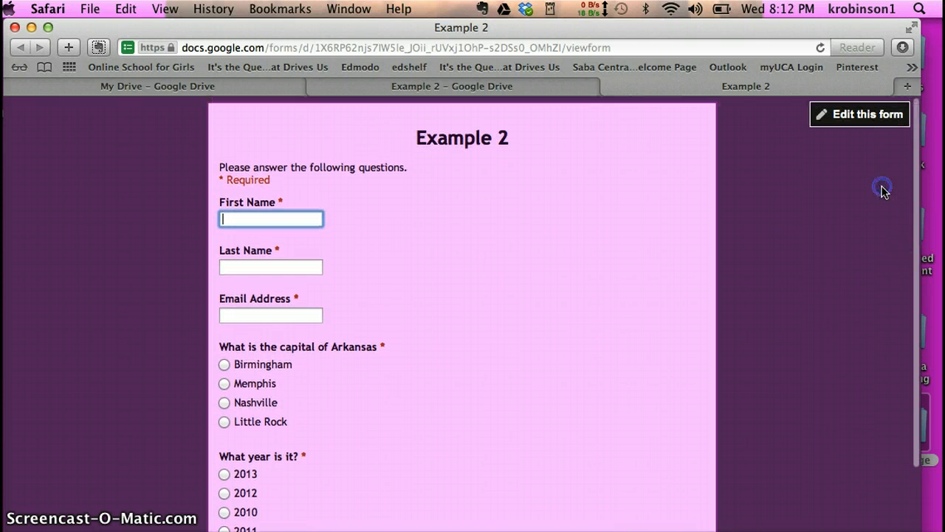
pyautogui.click(864, 118)
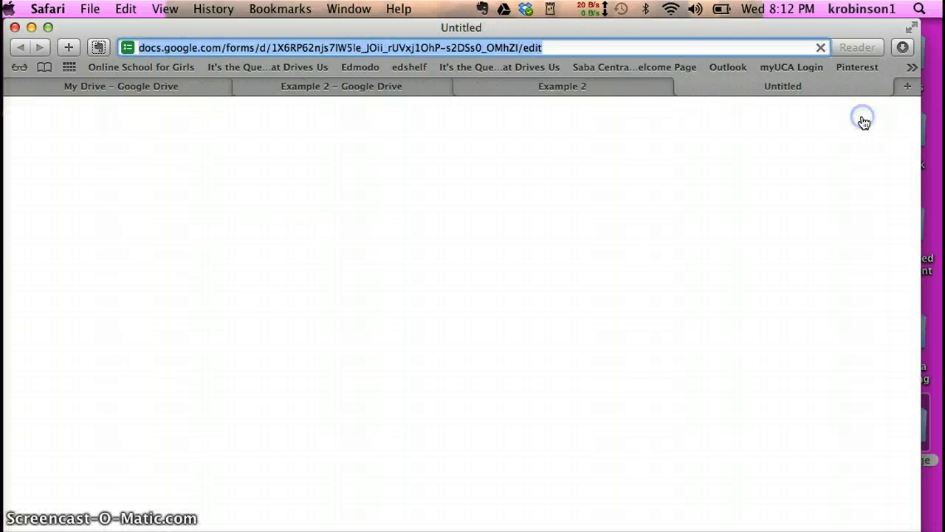
pyautogui.click(712, 256)
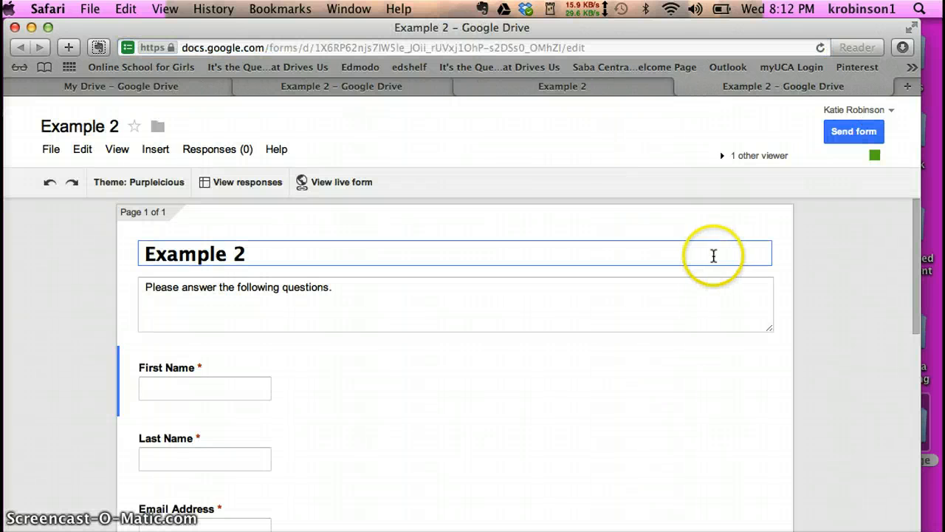
# - Open the live form and enter the respondent's first name, last name and e-mail address
pyautogui.click(326, 185)
pyautogui.click(312, 204)
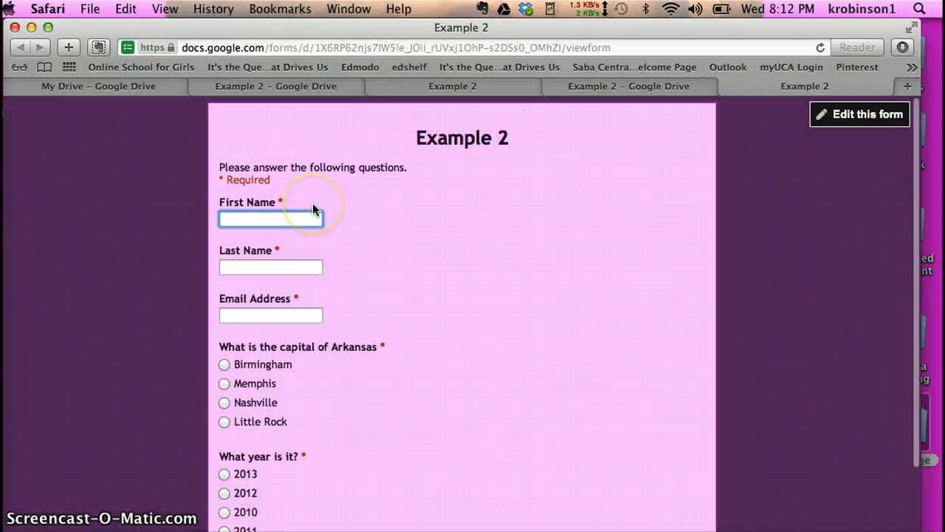
pyautogui.press('Tab')
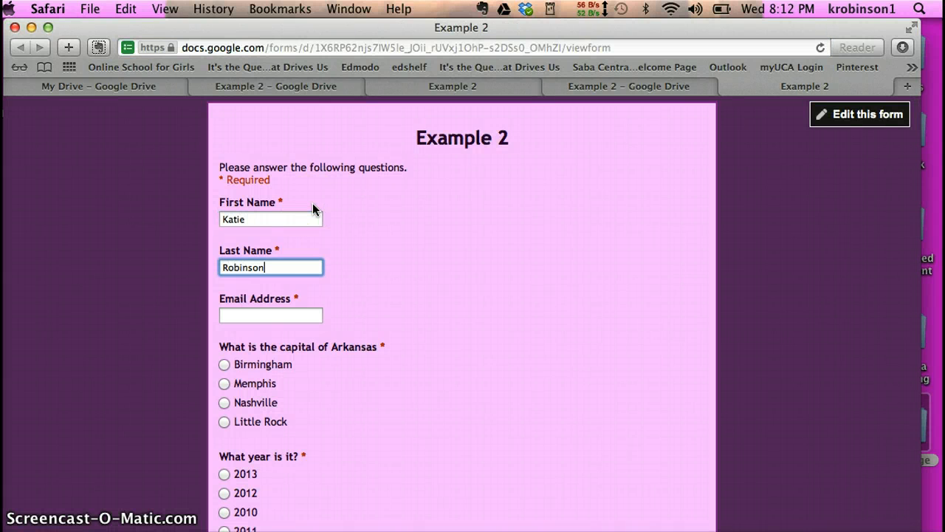
pyautogui.click(306, 317)
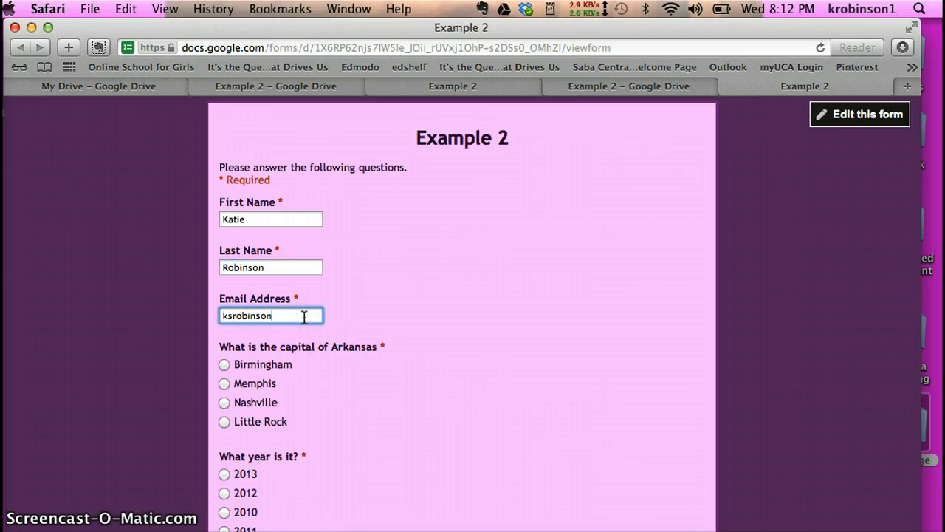
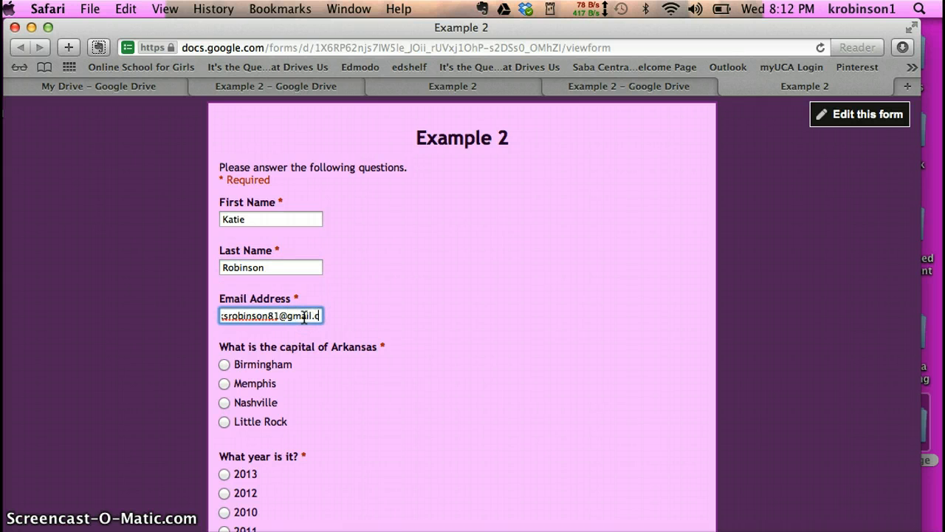
# - Answer Little Rock and 2013, then submit the response
pyautogui.click(225, 421)
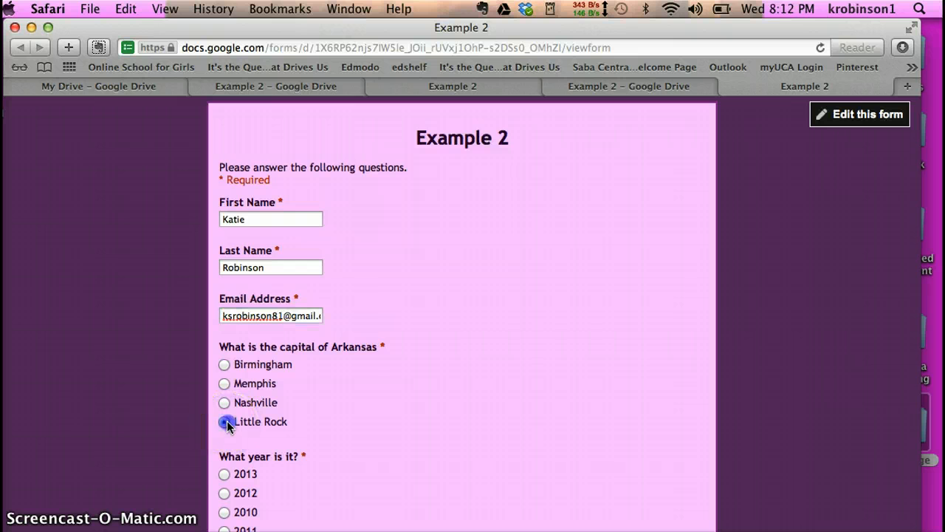
pyautogui.click(225, 475)
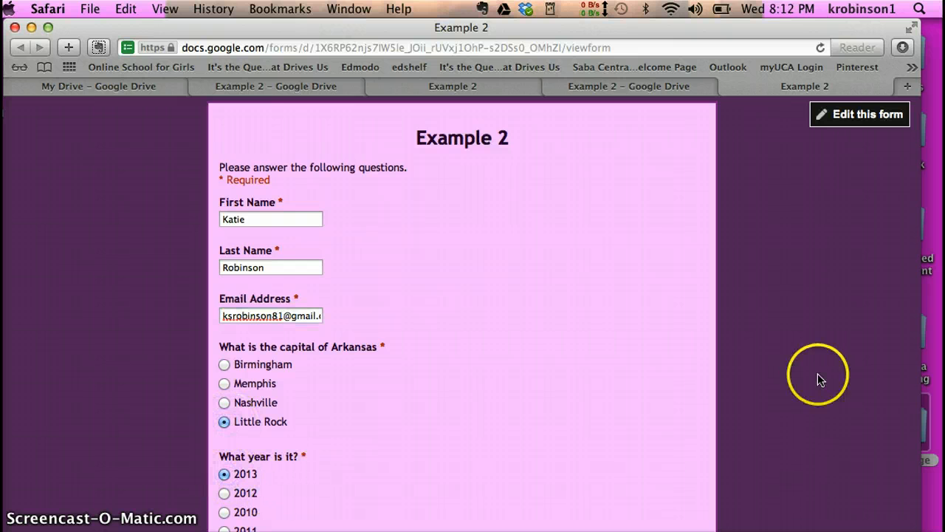
pyautogui.scroll(-3, 818, 380)
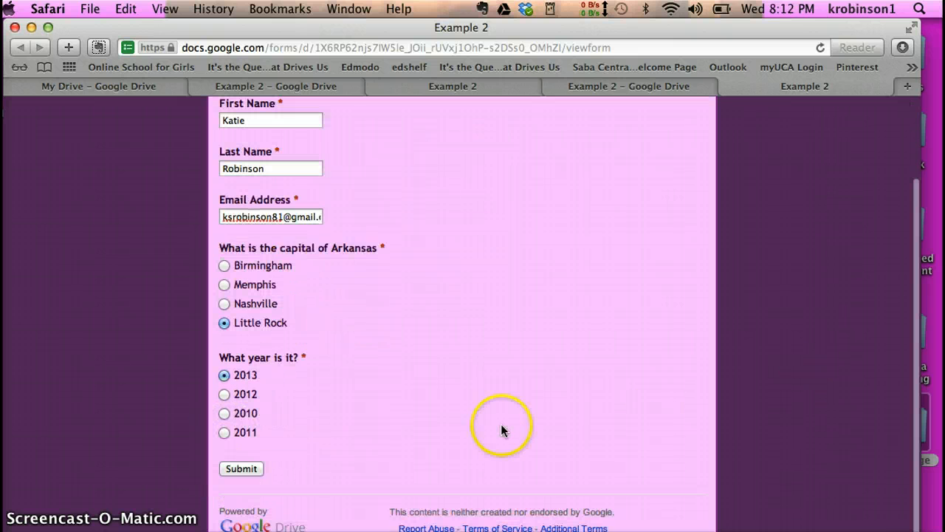
pyautogui.click(240, 470)
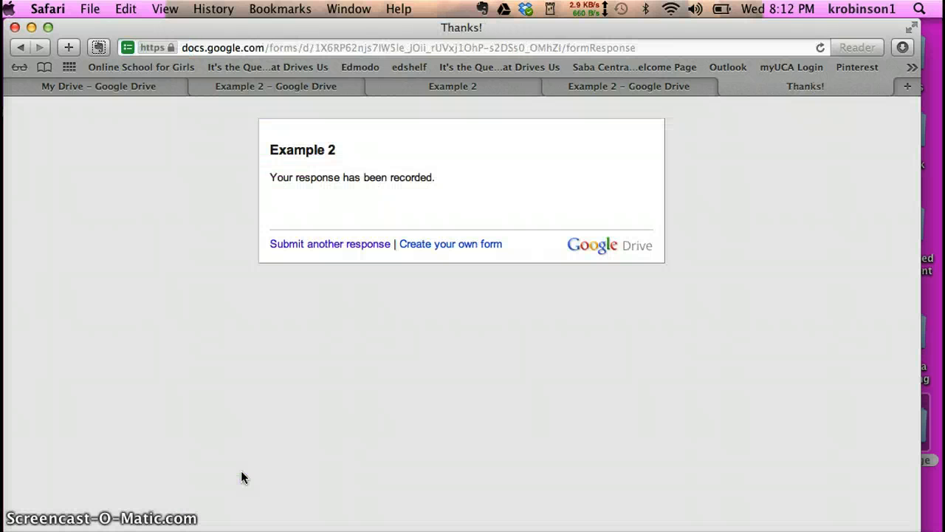
# - Start another response and enter the second respondent's first name, last name and e-mail
pyautogui.click(334, 245)
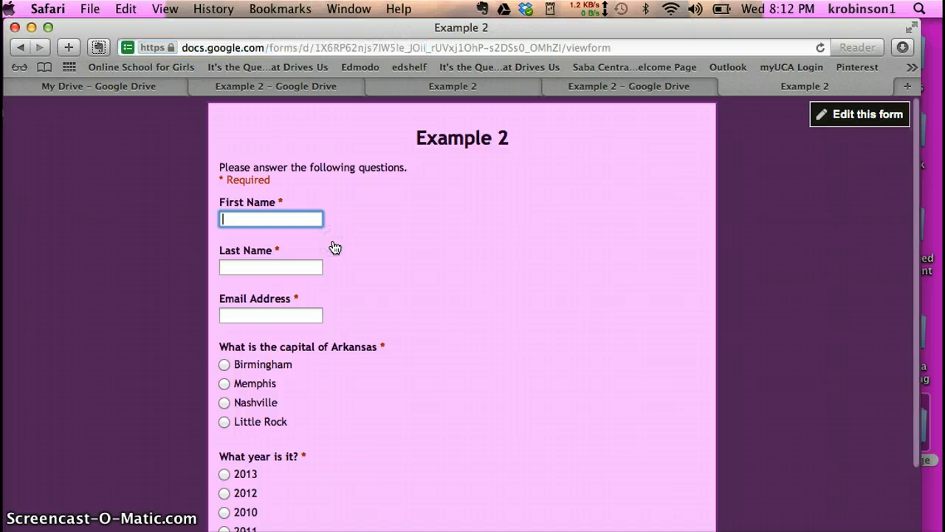
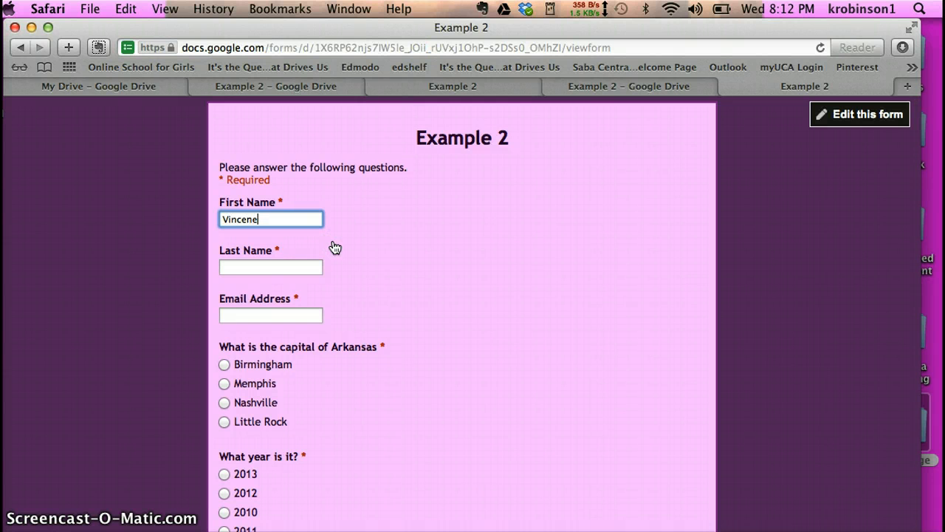
pyautogui.press('Tab')
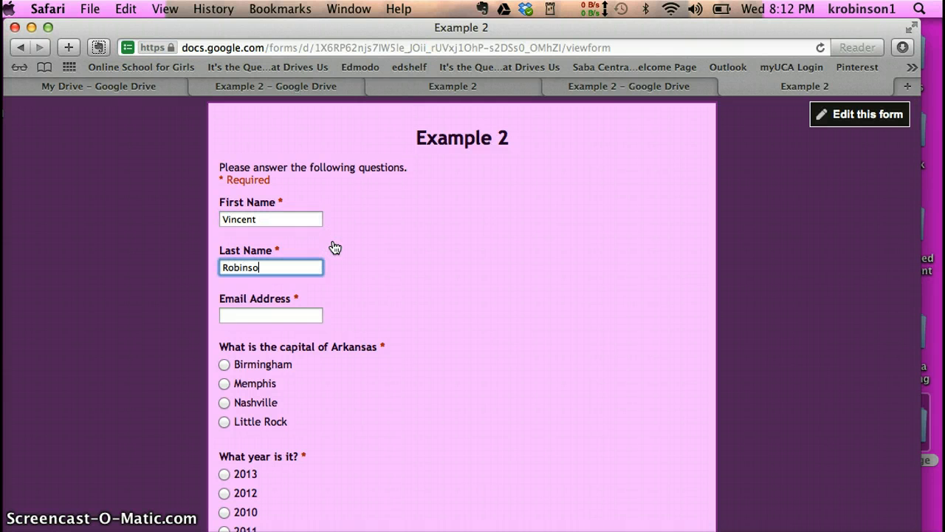
pyautogui.press('Tab')
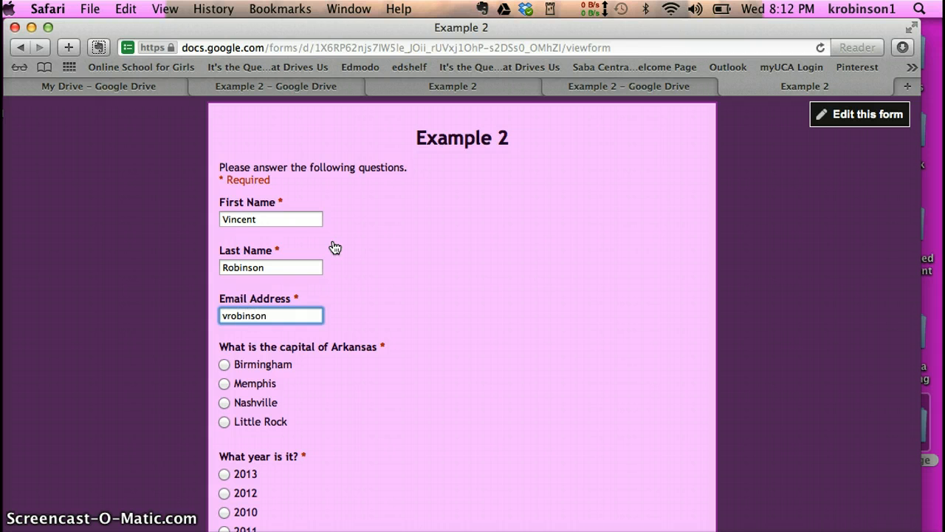
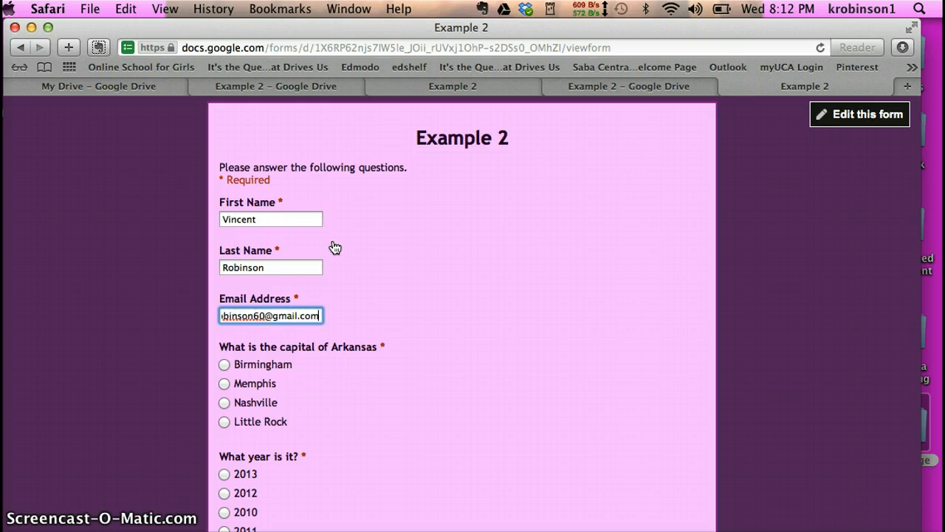
# - Answer Nashville and 2012, submit, and close the thank-you page
pyautogui.click(225, 421)
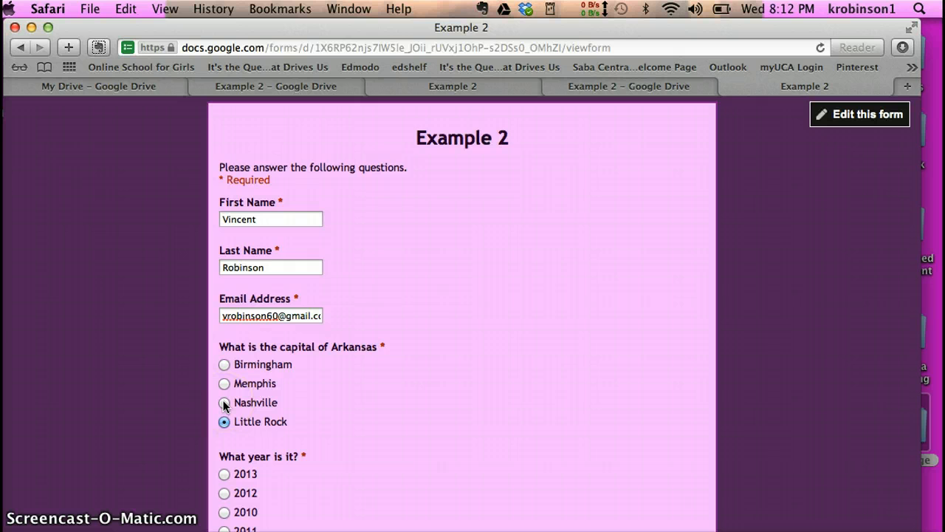
pyautogui.click(224, 403)
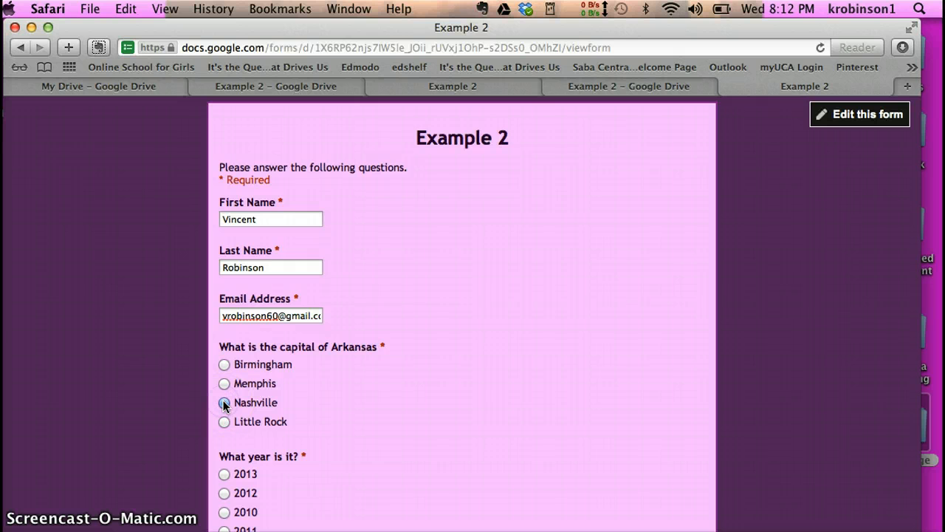
pyautogui.click(224, 493)
pyautogui.scroll(-3, 749, 450)
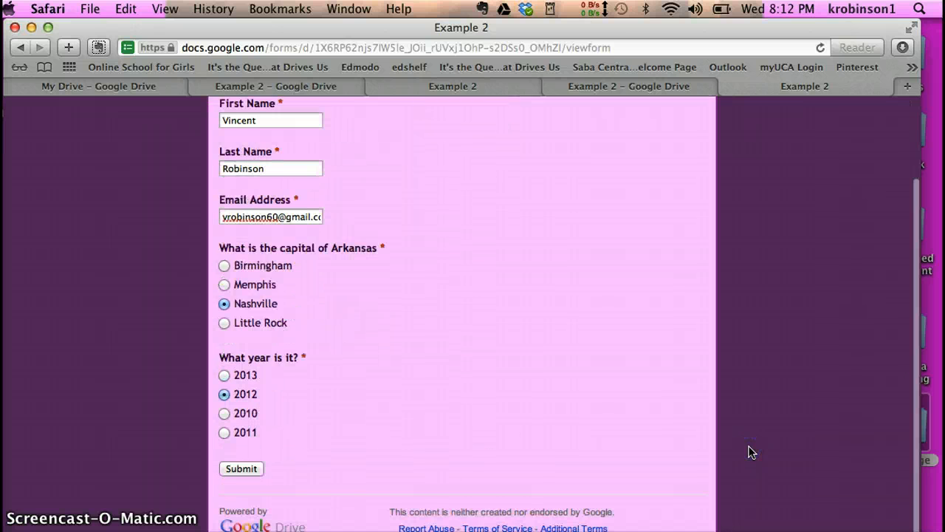
pyautogui.click(236, 470)
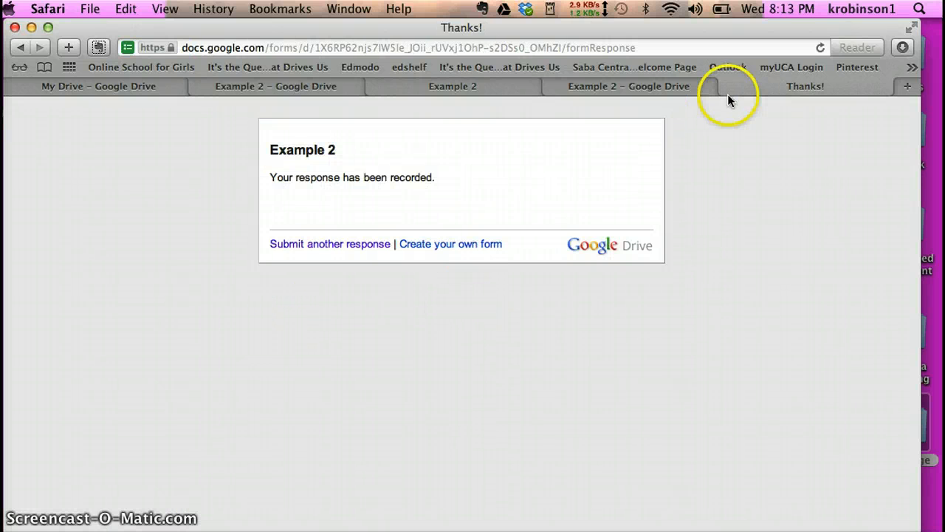
pyautogui.click(727, 86)
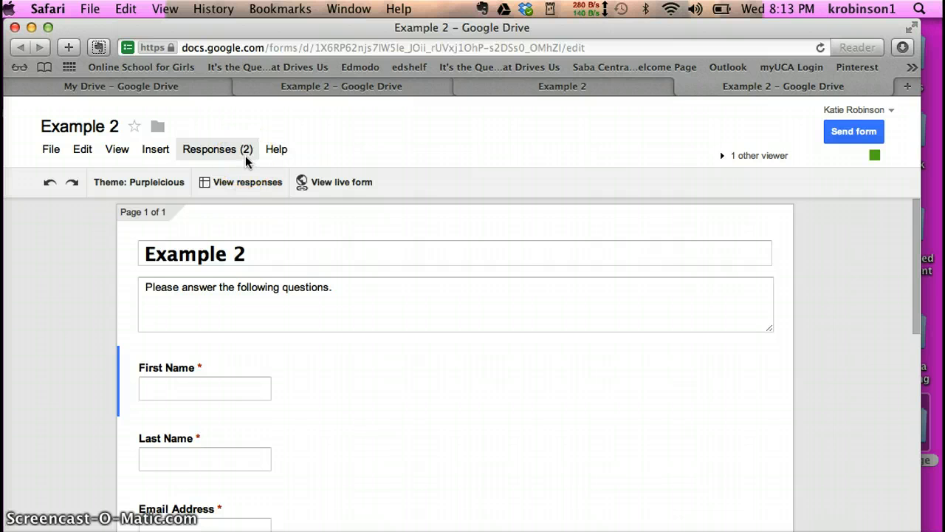
pyautogui.click(226, 150)
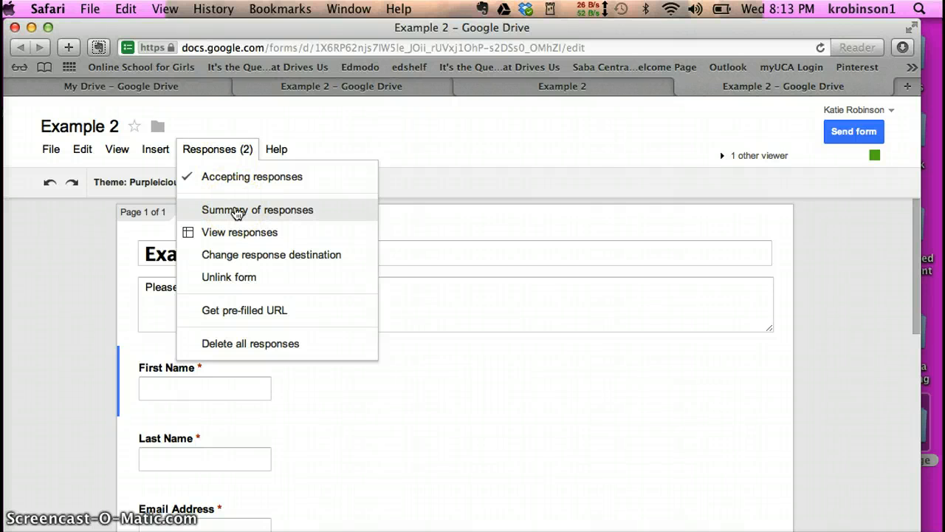
pyautogui.click(236, 213)
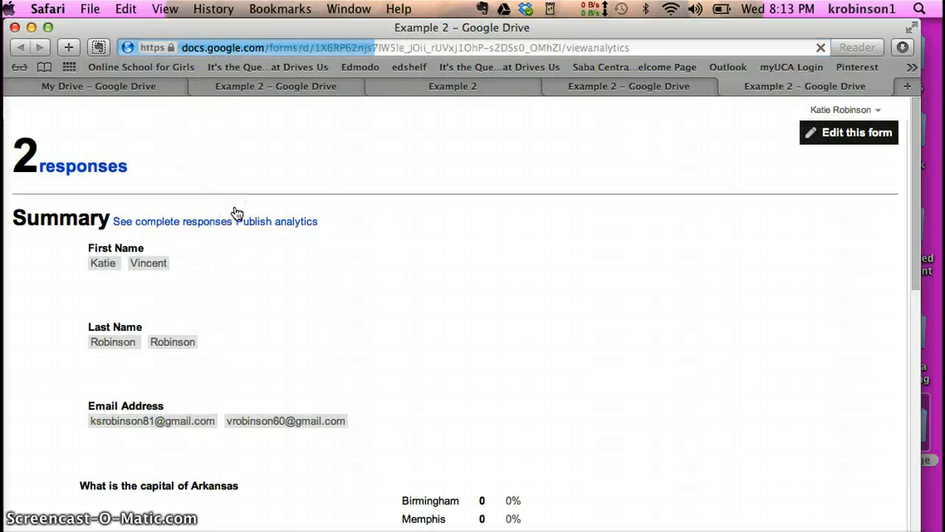
pyautogui.moveTo(915, 237); pyautogui.dragTo(891, 364)
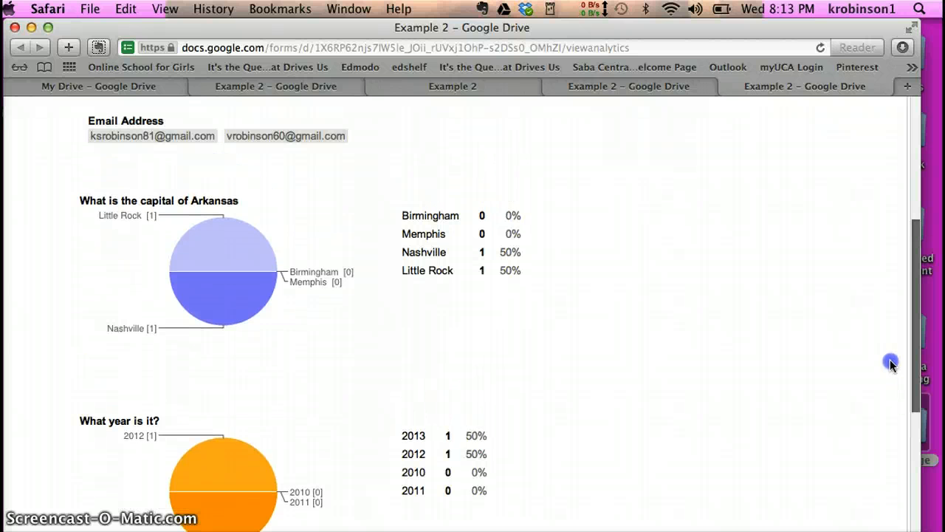
pyautogui.moveTo(890, 364); pyautogui.dragTo(864, 276)
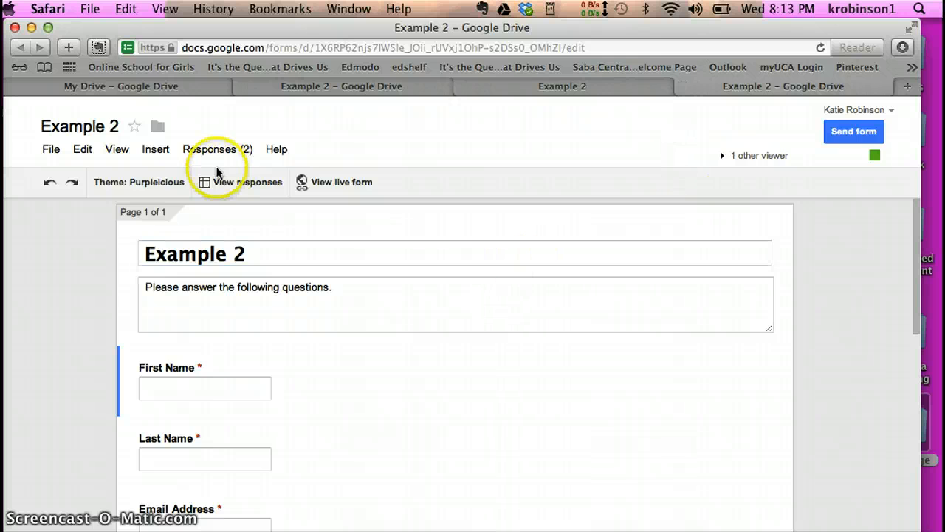
# - Open the Example 2 (Responses) spreadsheet and launch the Script gallery from the Tools menu
pyautogui.click(221, 181)
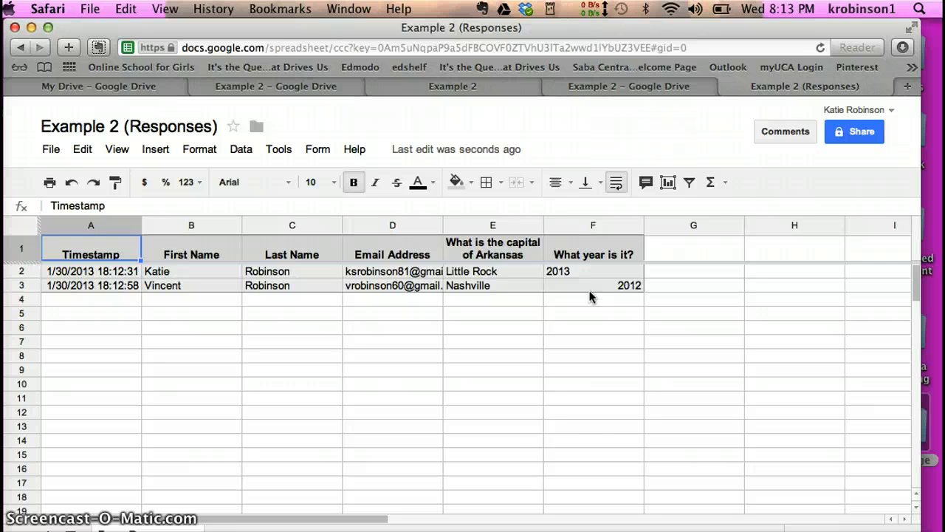
pyautogui.click(318, 154)
pyautogui.moveTo(278, 157)
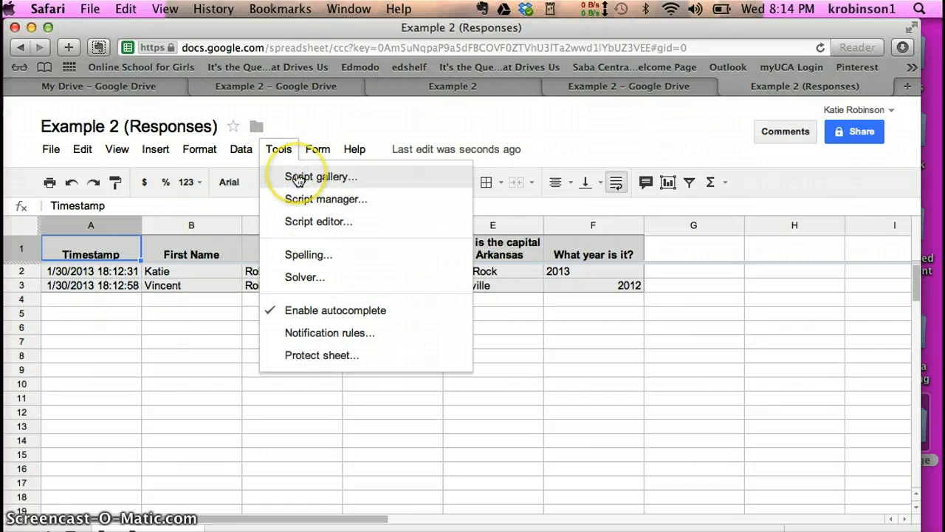
pyautogui.click(291, 177)
# - Search the Script Gallery for Flubaroo, install and authorize it, then close the gallery
pyautogui.click(361, 178)
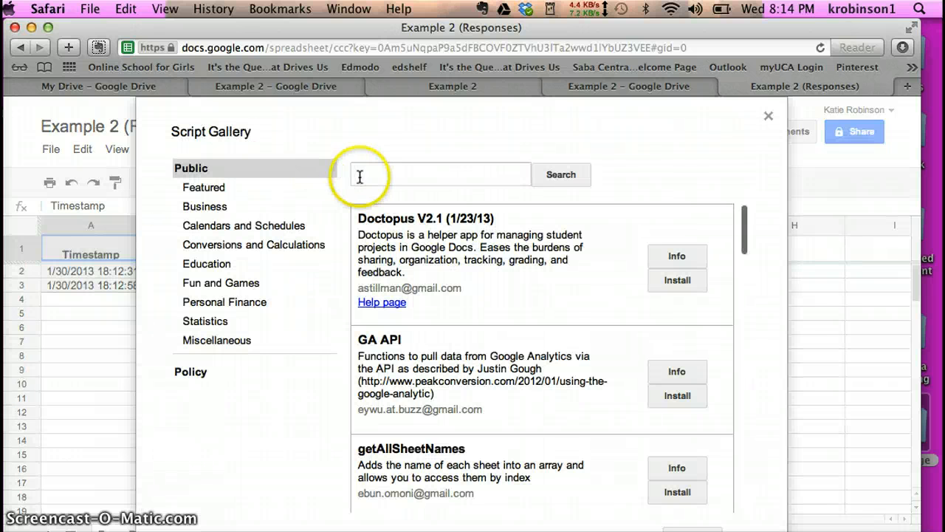
pyautogui.write('F')
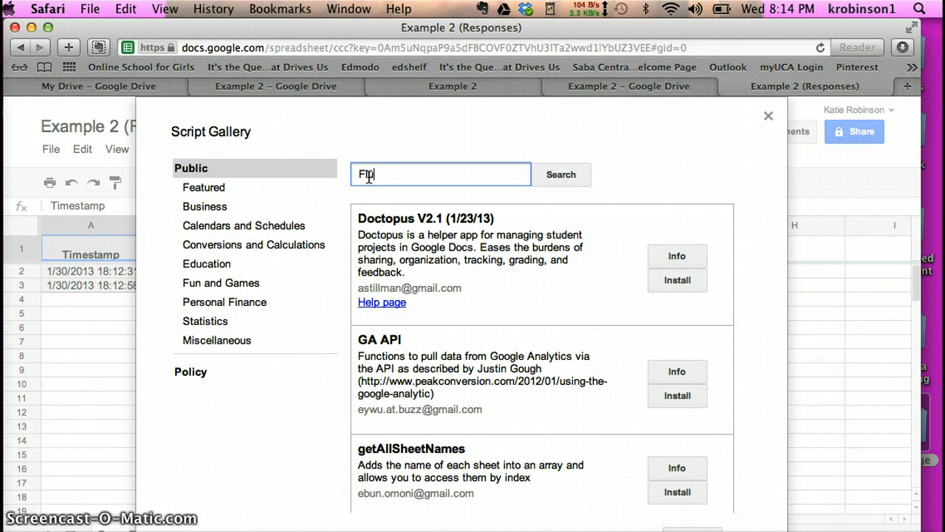
pyautogui.write('lubaroo')
pyautogui.click(555, 175)
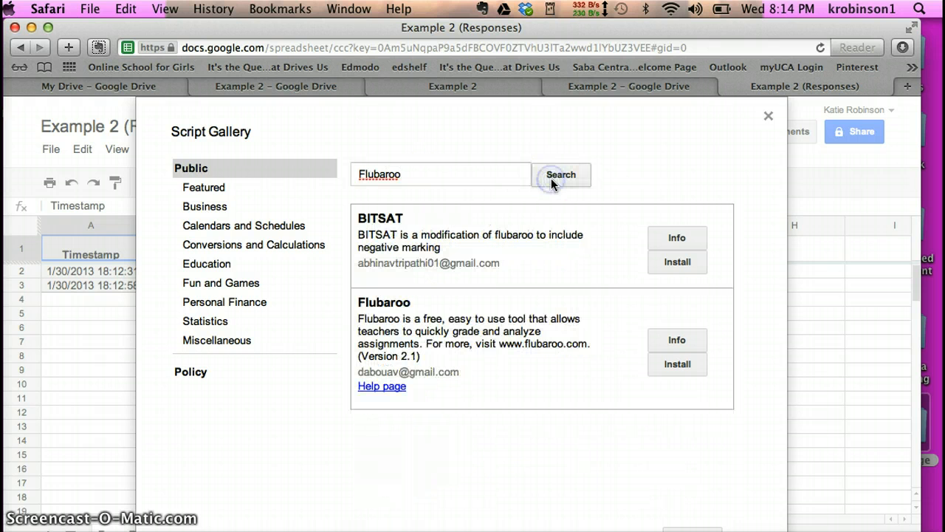
pyautogui.click(686, 366)
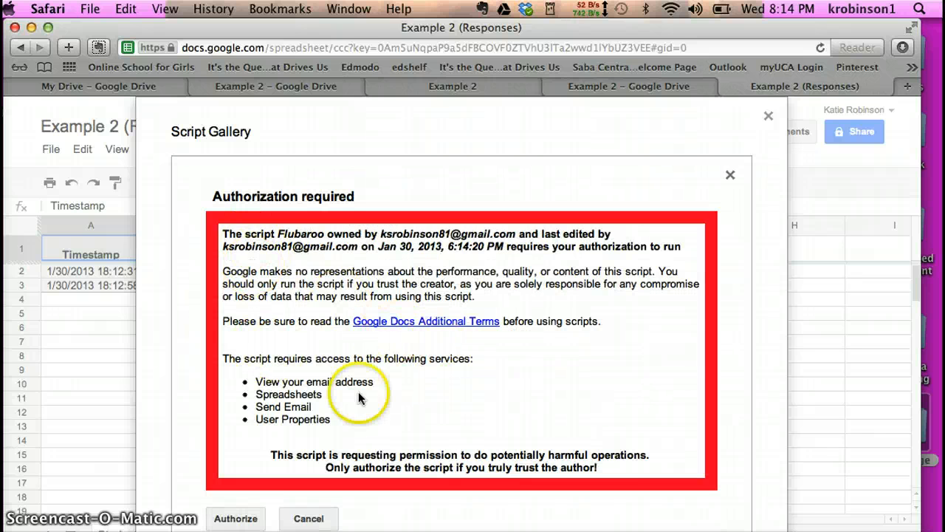
pyautogui.click(232, 517)
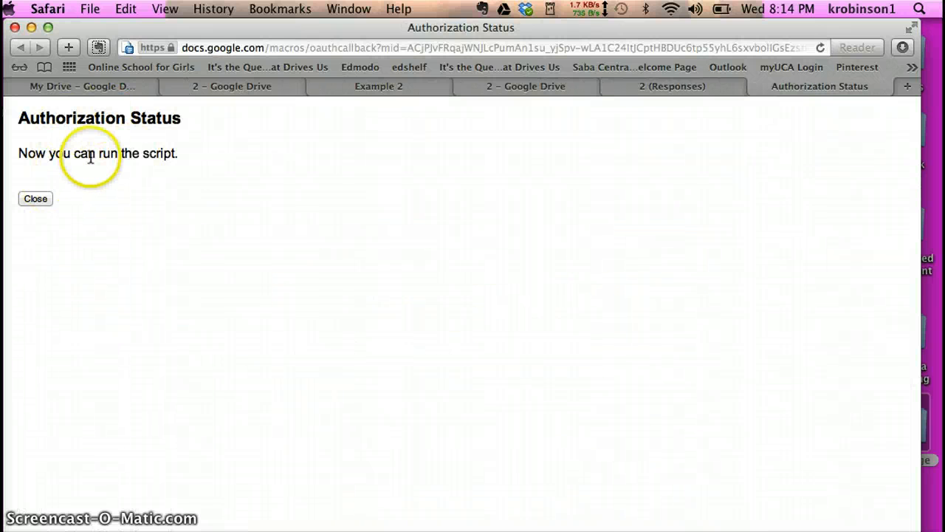
pyautogui.click(35, 199)
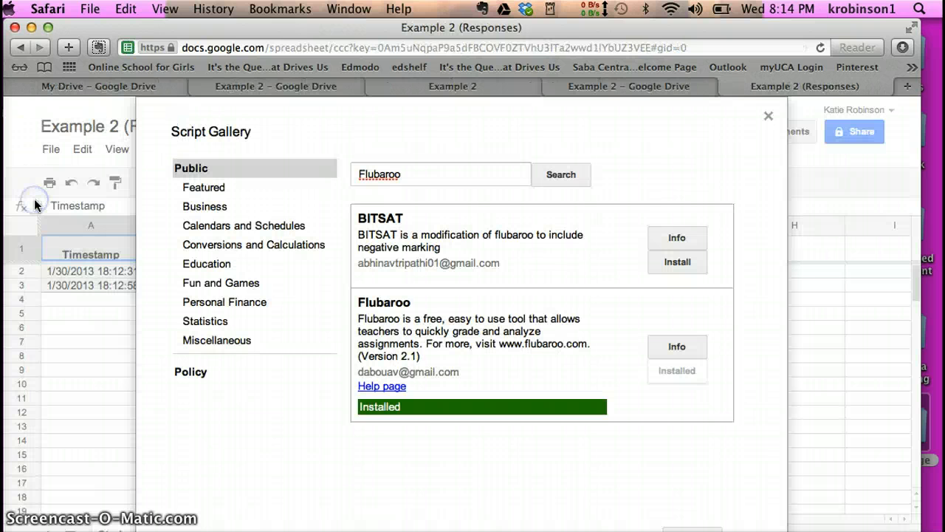
pyautogui.click(768, 116)
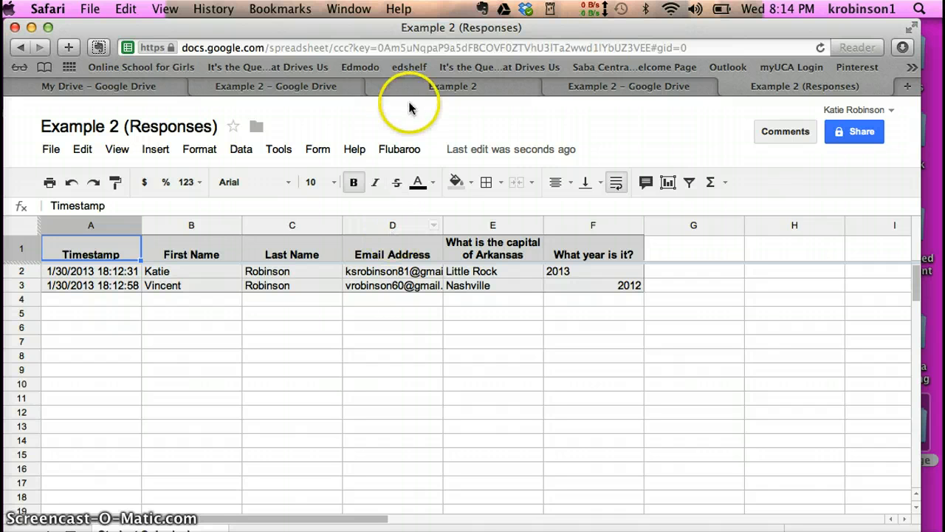
# - Grade with Flubaroo, making the Arkansas question worth 2 points and the first submission the answer key
pyautogui.click(399, 150)
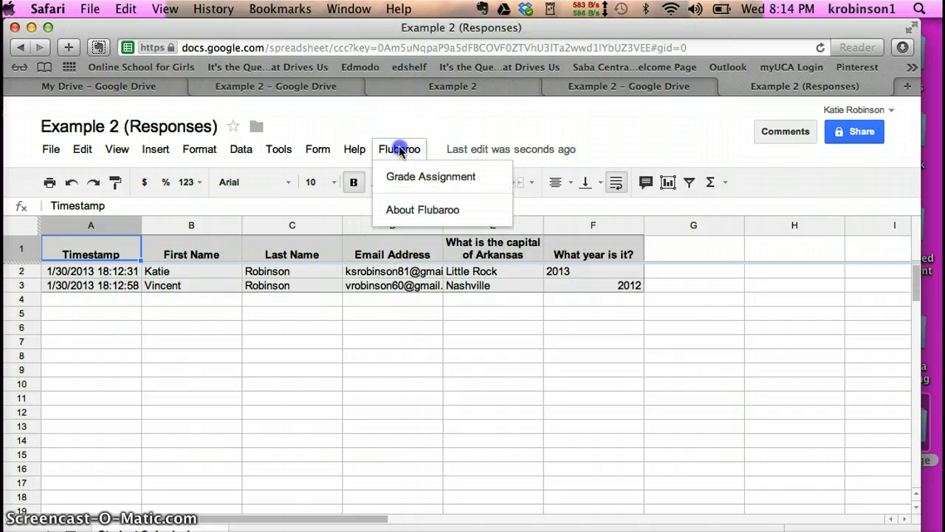
pyautogui.click(406, 182)
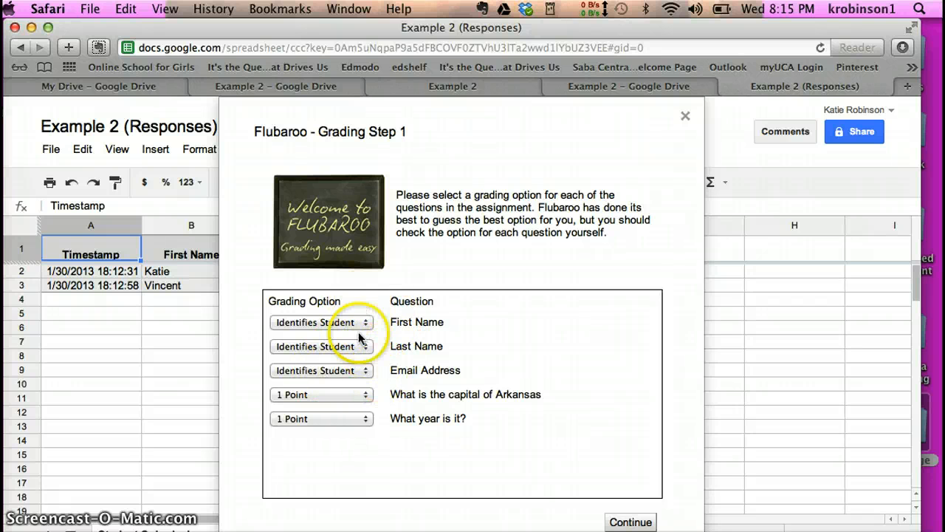
pyautogui.click(363, 395)
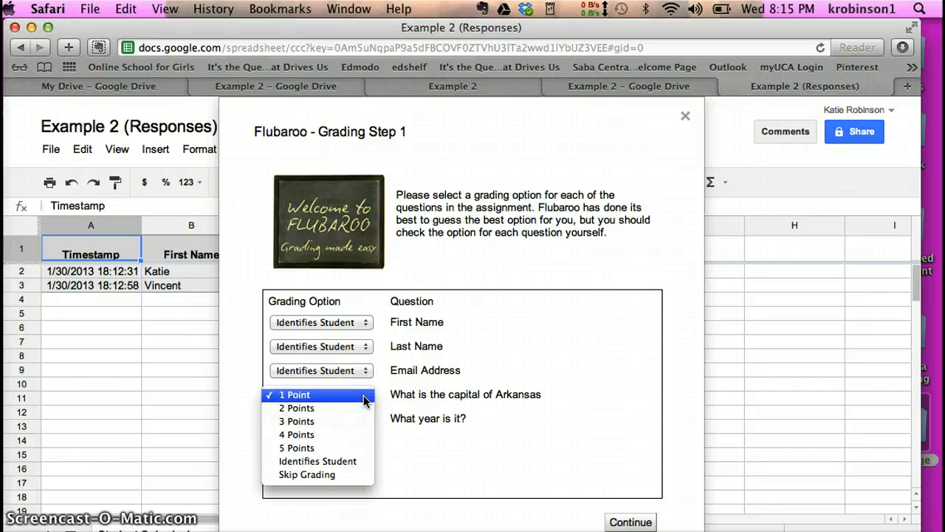
pyautogui.click(363, 410)
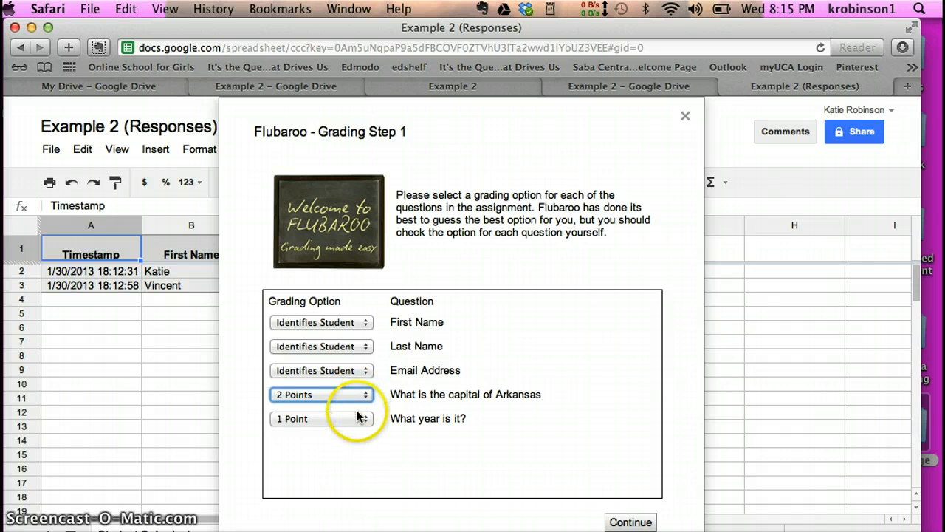
pyautogui.click(629, 522)
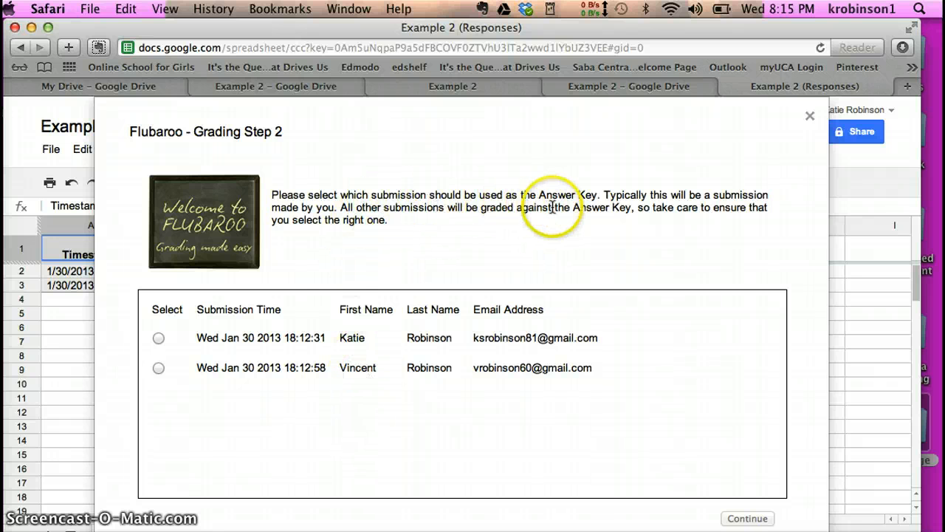
pyautogui.click(160, 339)
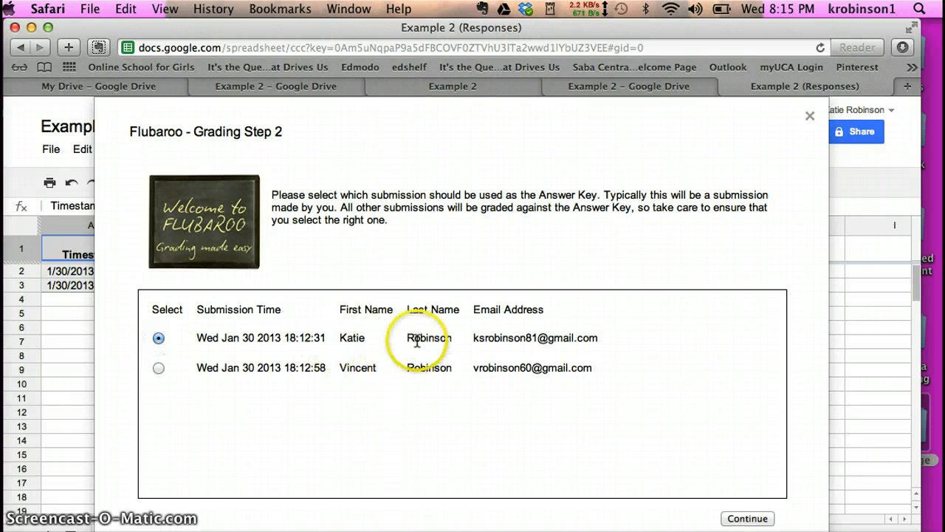
pyautogui.click(746, 519)
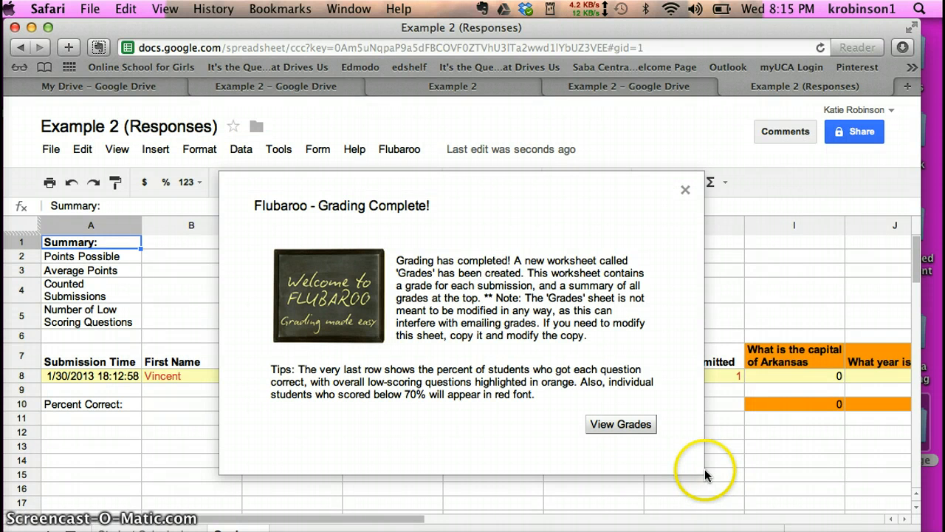
# - View the Grades sheet and scroll across it to see the 0-point, 0% submission
pyautogui.click(636, 425)
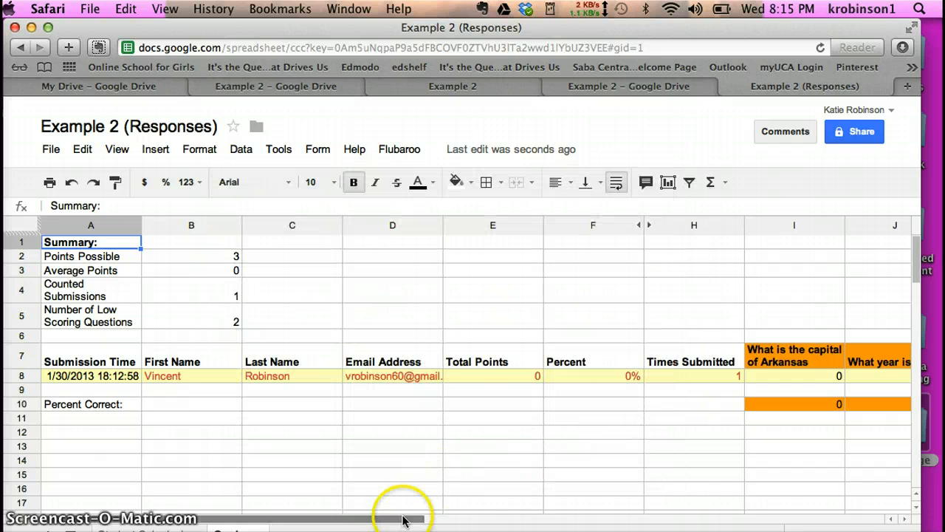
pyautogui.click(432, 521)
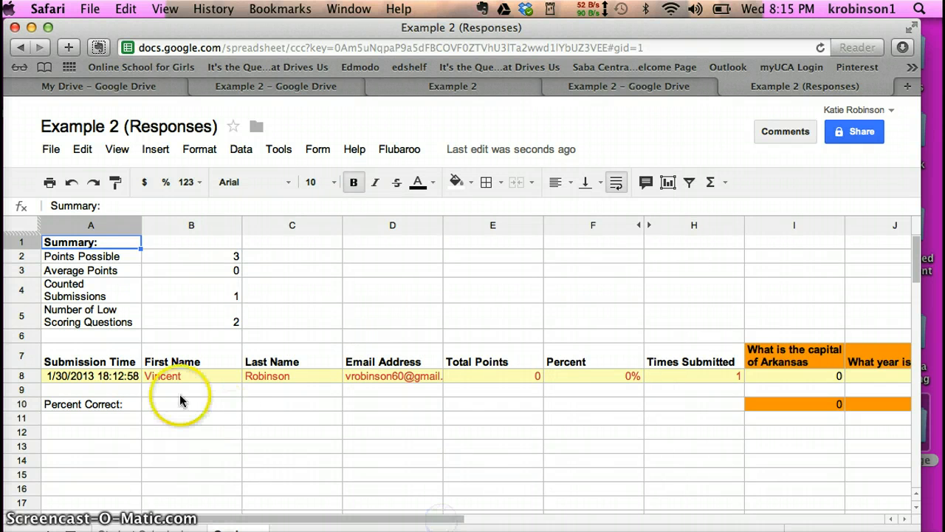
pyautogui.click(902, 520)
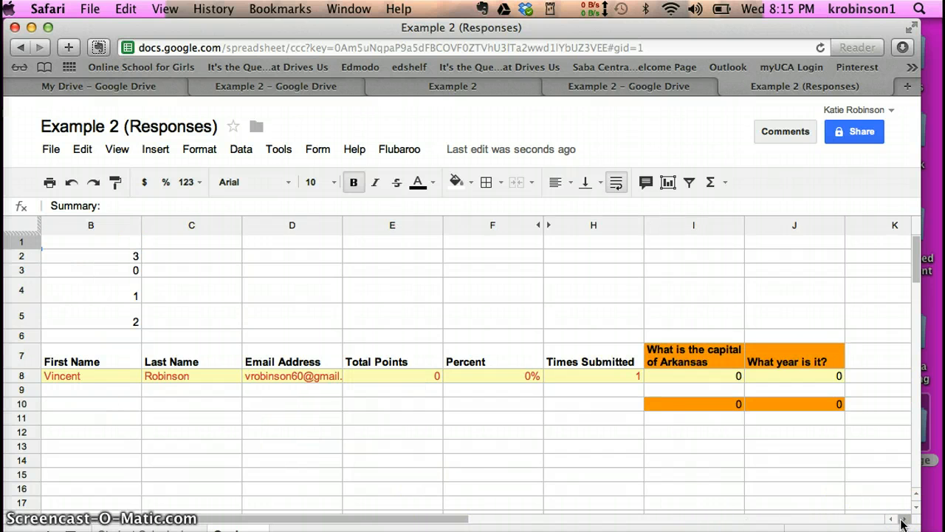
pyautogui.moveTo(448, 517); pyautogui.dragTo(357, 519)
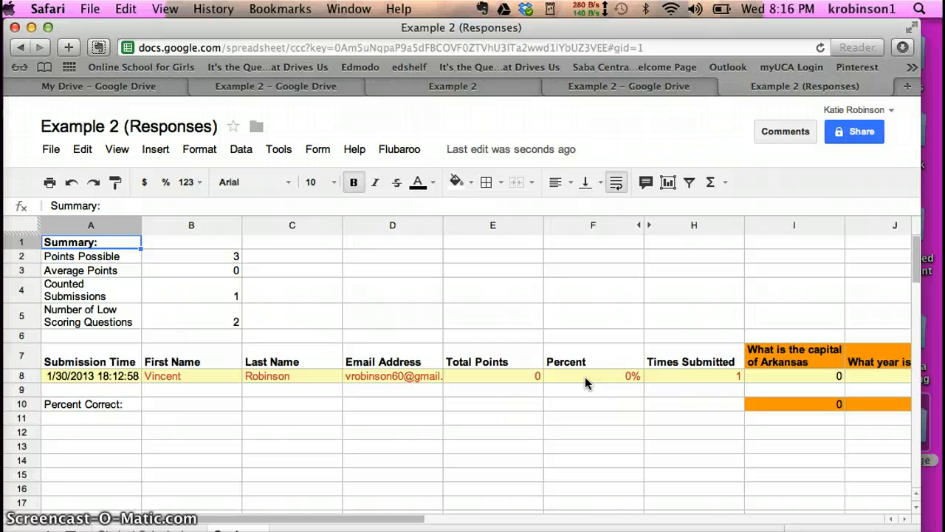
pyautogui.moveTo(416, 518); pyautogui.dragTo(551, 517)
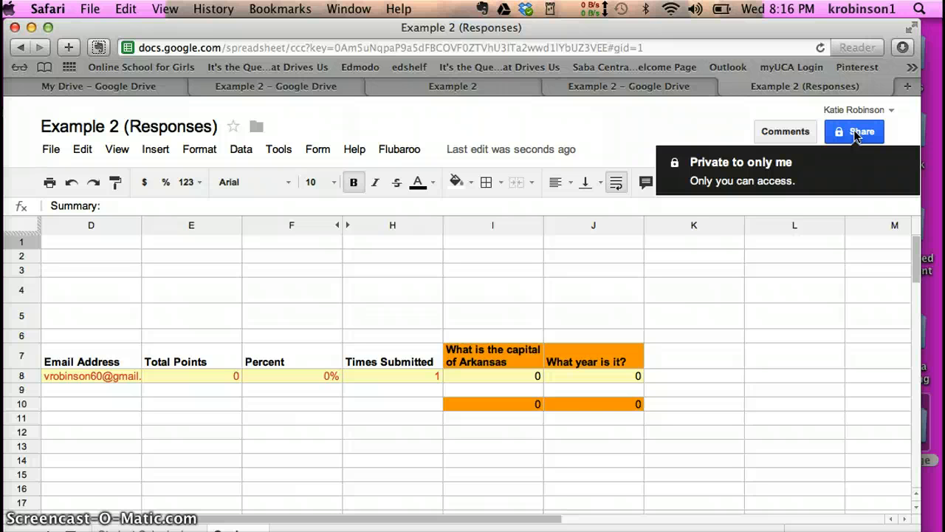
# - Open the linked form via Form > Edit form and review its share link and embed code
pyautogui.click(330, 150)
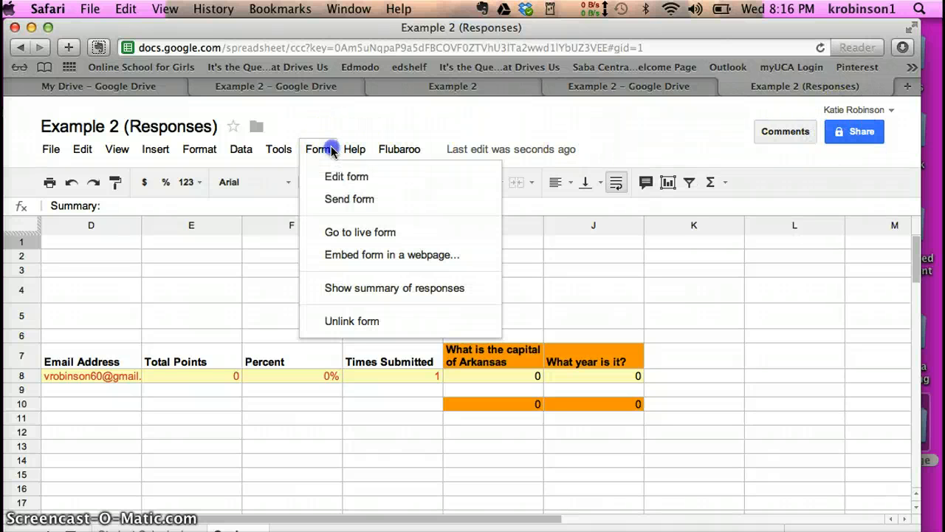
pyautogui.click(336, 176)
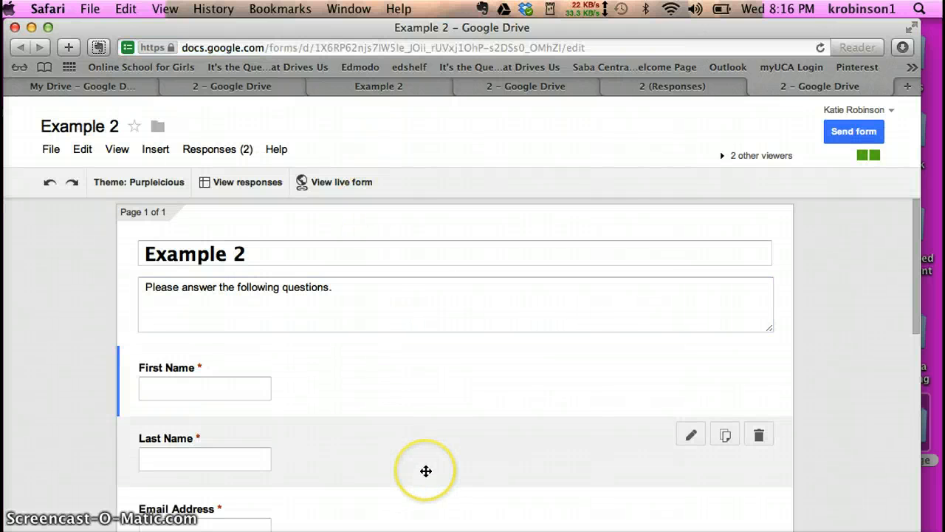
pyautogui.click(834, 130)
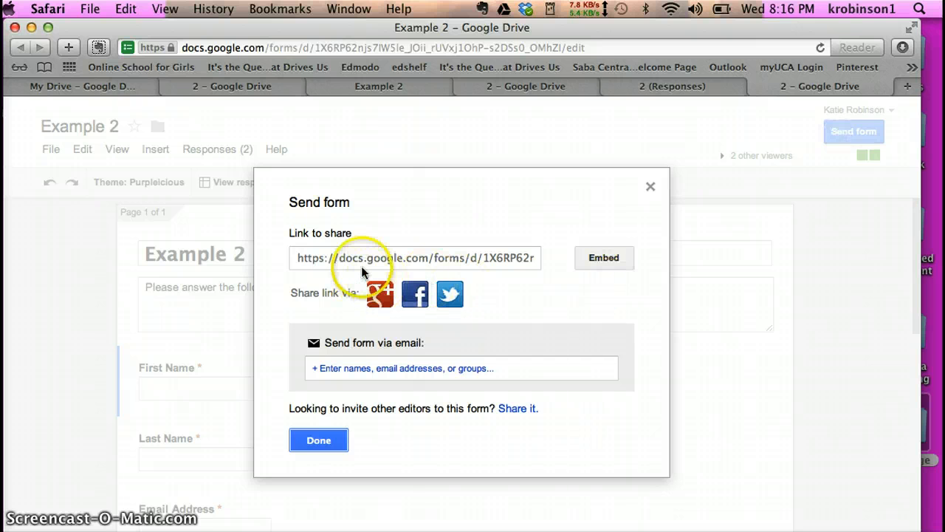
pyautogui.click(362, 265)
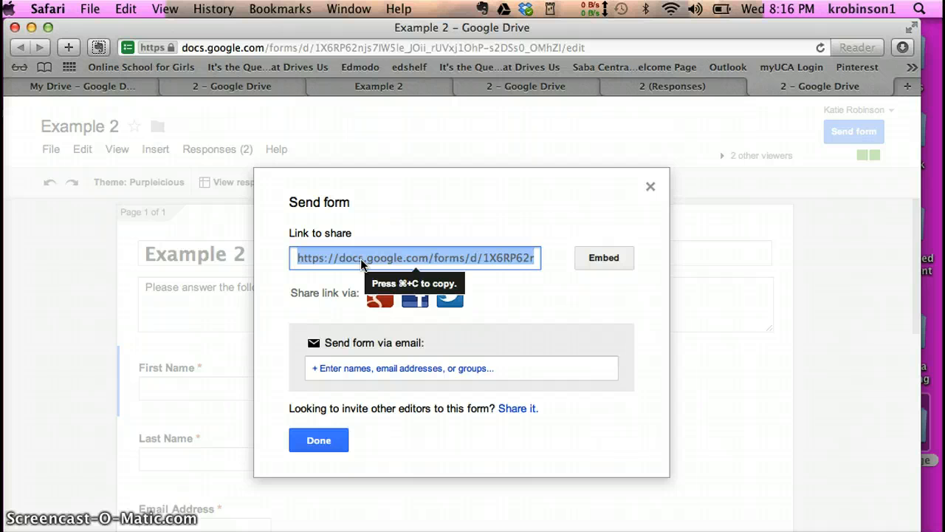
pyautogui.click(612, 264)
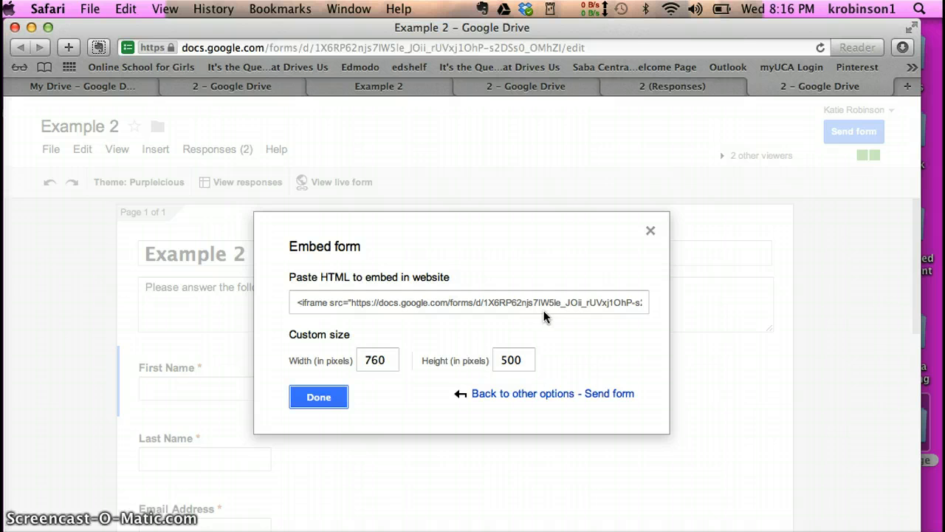
pyautogui.click(526, 396)
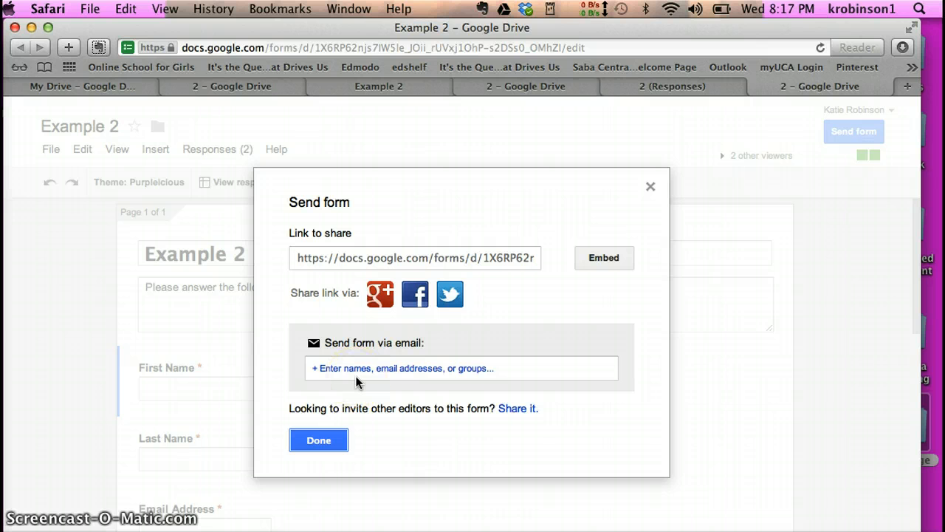
pyautogui.click(457, 375)
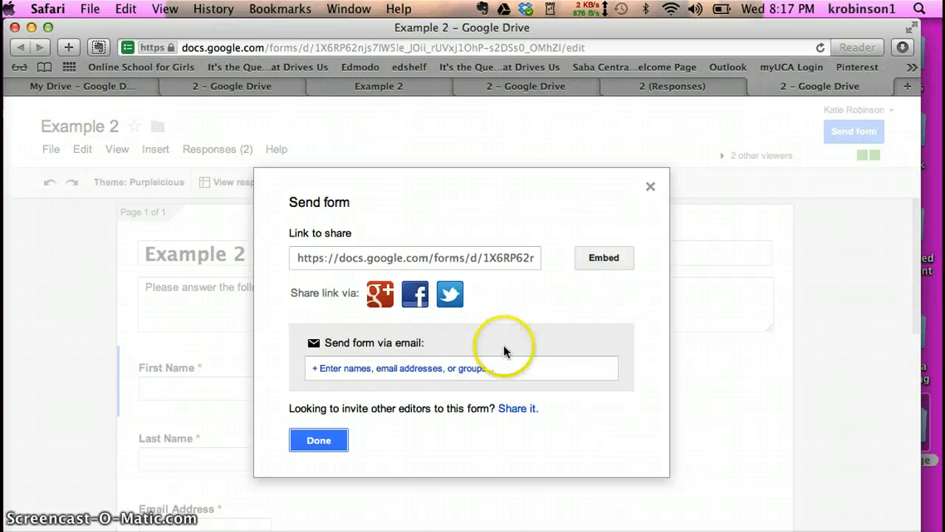
pyautogui.click(317, 440)
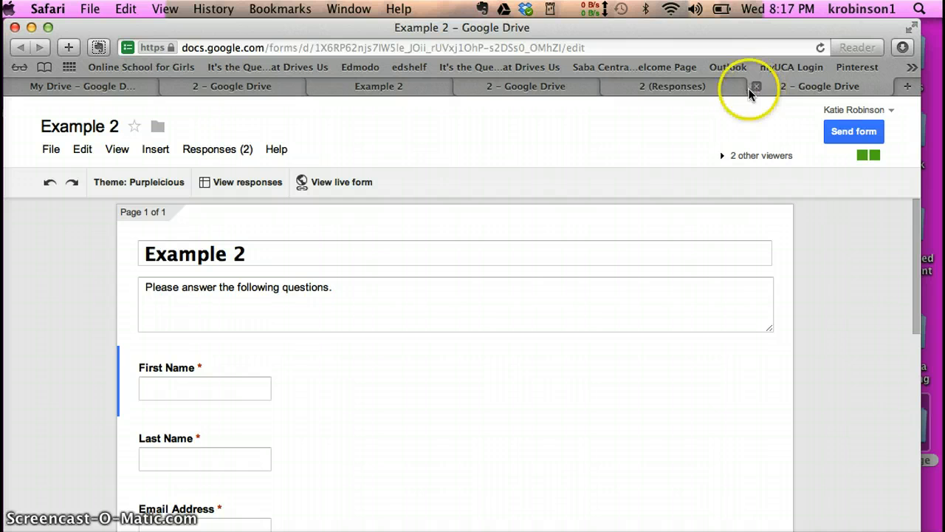
# - Review the Example 2 (Responses) spreadsheet's sharing settings, keeping visibility Private
pyautogui.click(729, 95)
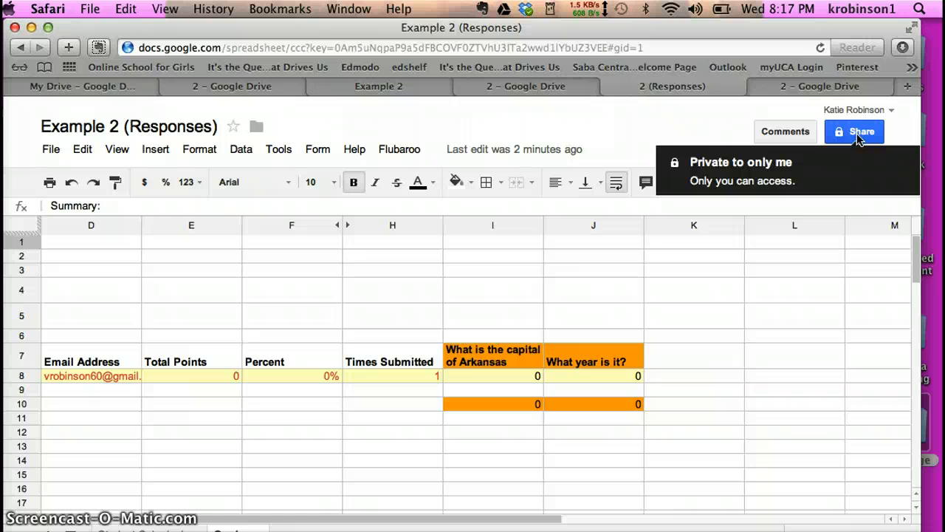
pyautogui.click(857, 133)
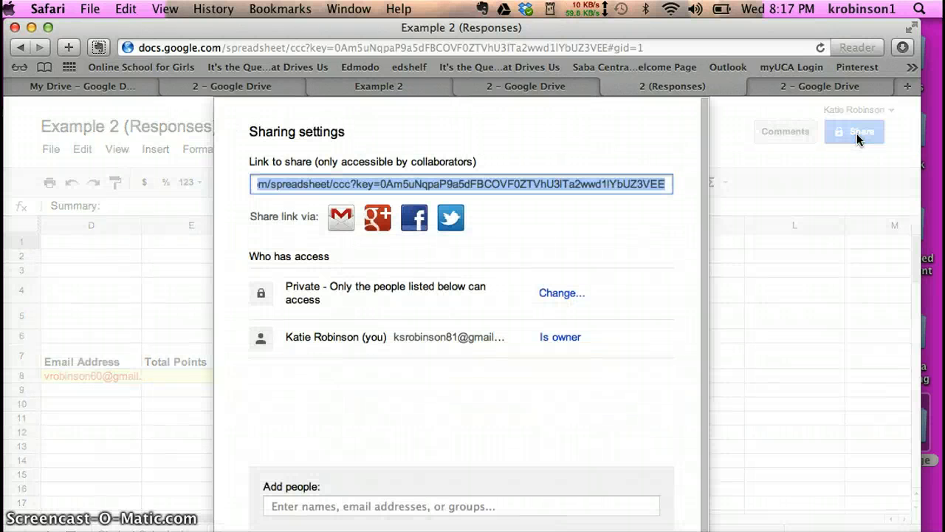
pyautogui.click(539, 185)
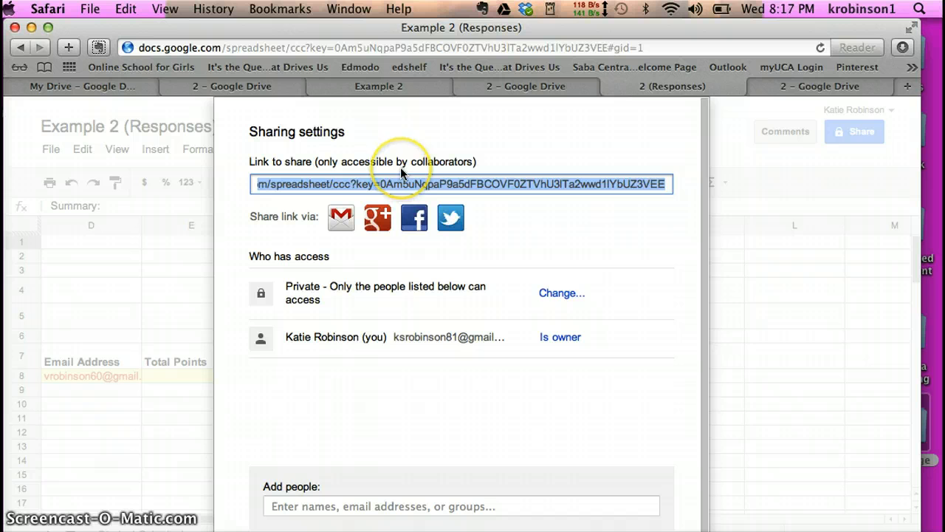
pyautogui.click(559, 294)
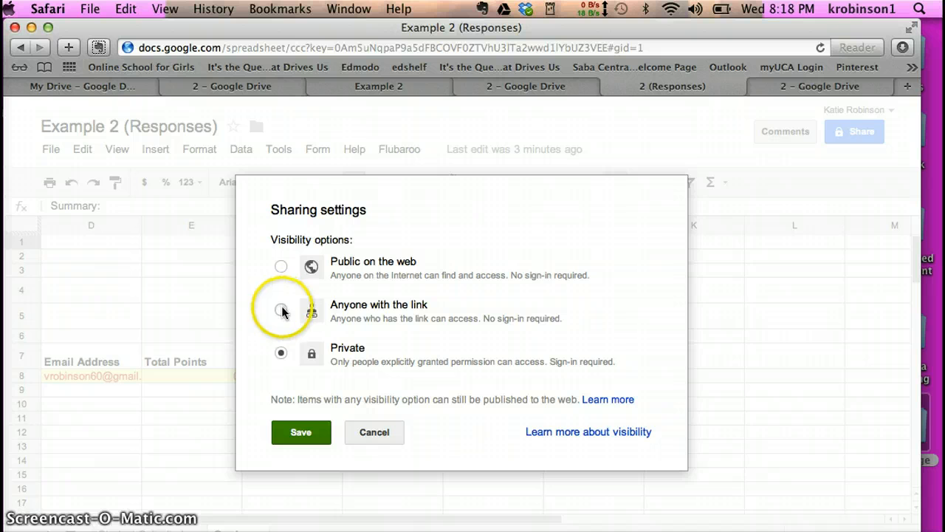
pyautogui.click(303, 432)
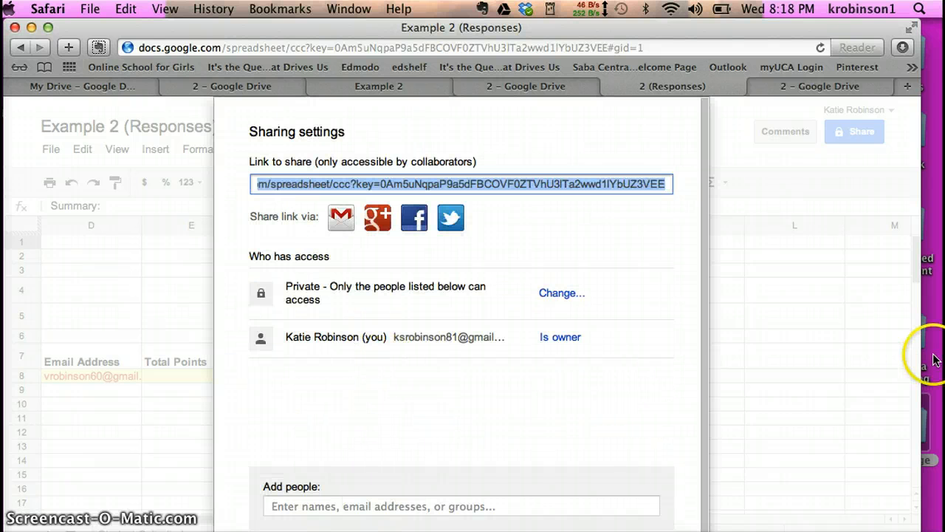
pyautogui.click(644, 387)
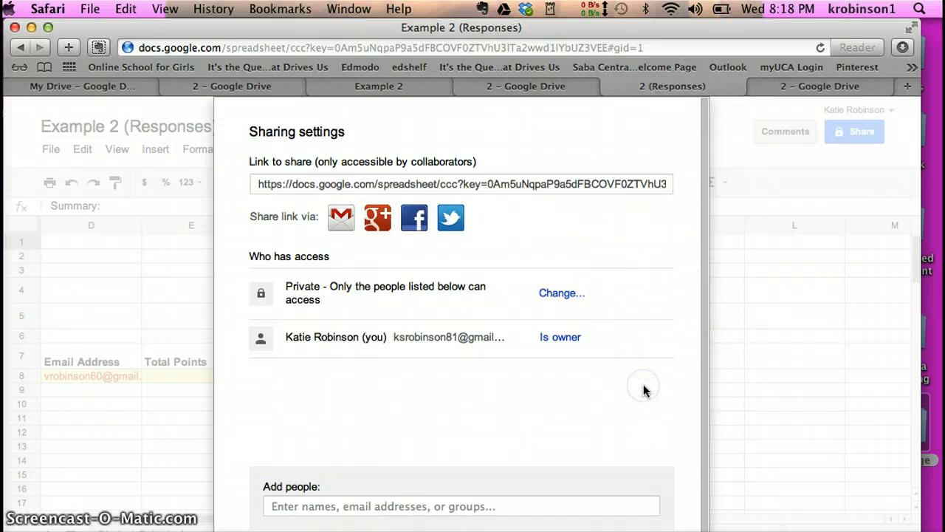
pyautogui.scroll(-1, 644, 389)
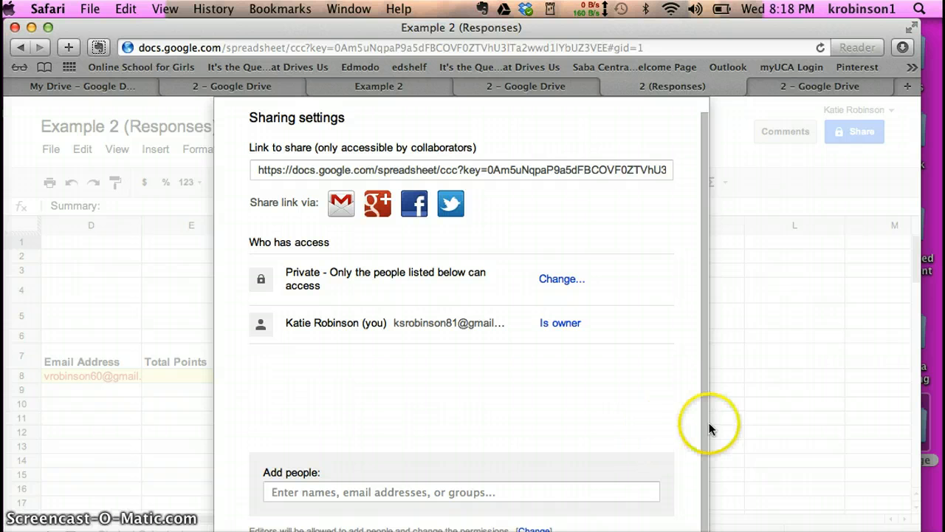
pyautogui.moveTo(700, 423); pyautogui.dragTo(647, 228)
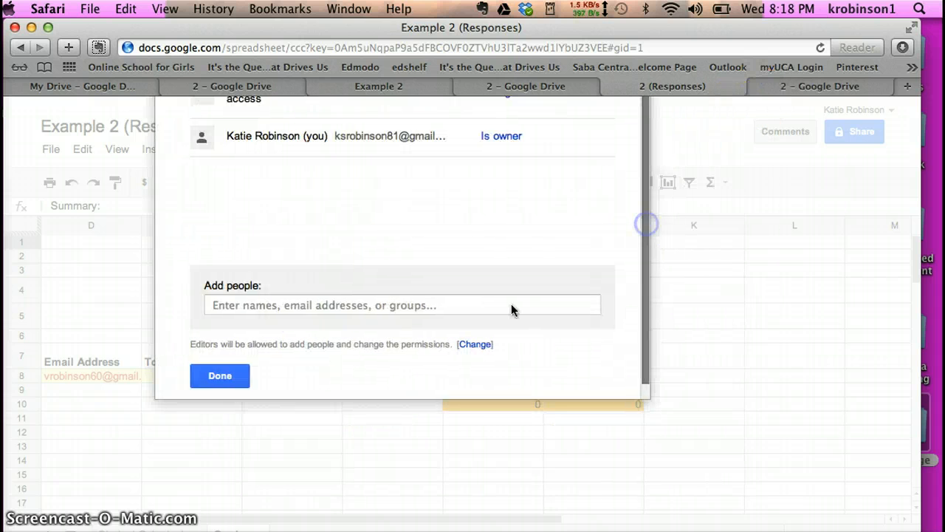
pyautogui.click(375, 374)
pyautogui.click(185, 403)
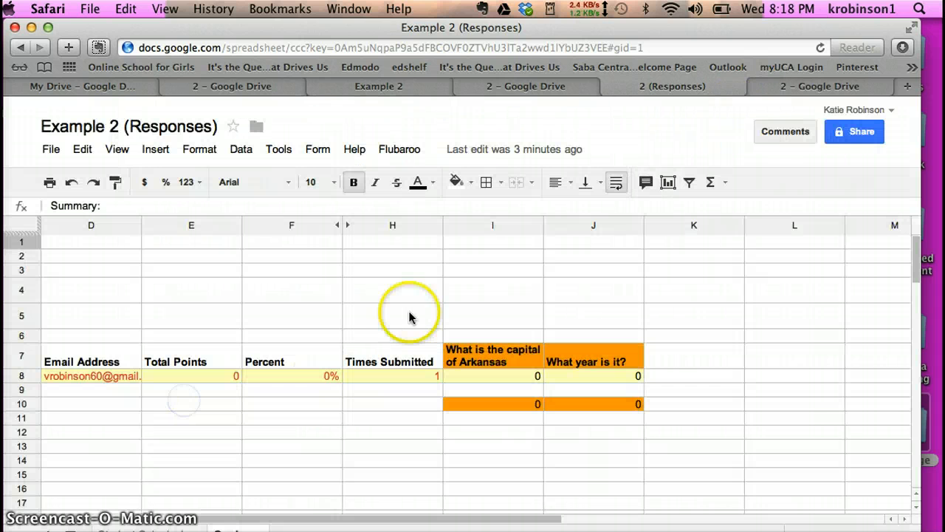